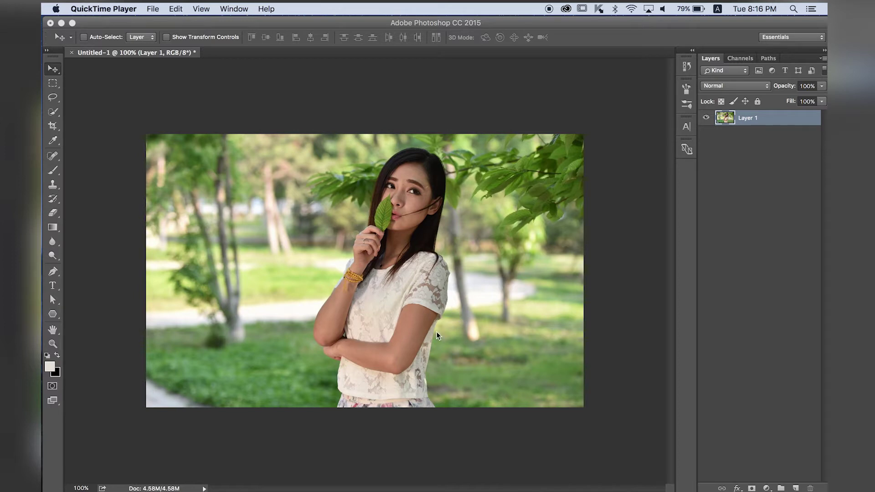
# Switch from QuickTime Player to Photoshop, where the park portrait is open as Layer 1
pyautogui.click(710, 120)
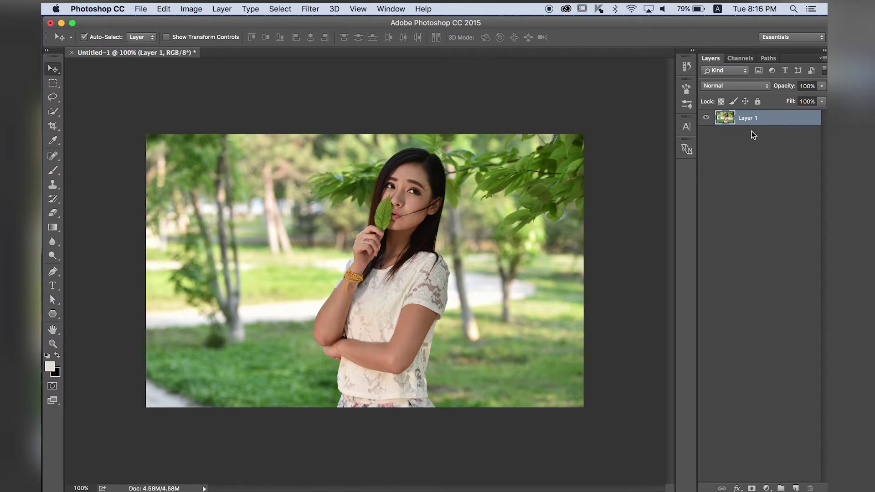
# Duplicate the photo layer twice, hide the top copy, and set Layer 1 copy to Screen
pyautogui.hotkey('ctrl', 'j')
pyautogui.hotkey('ctrl', 'j')
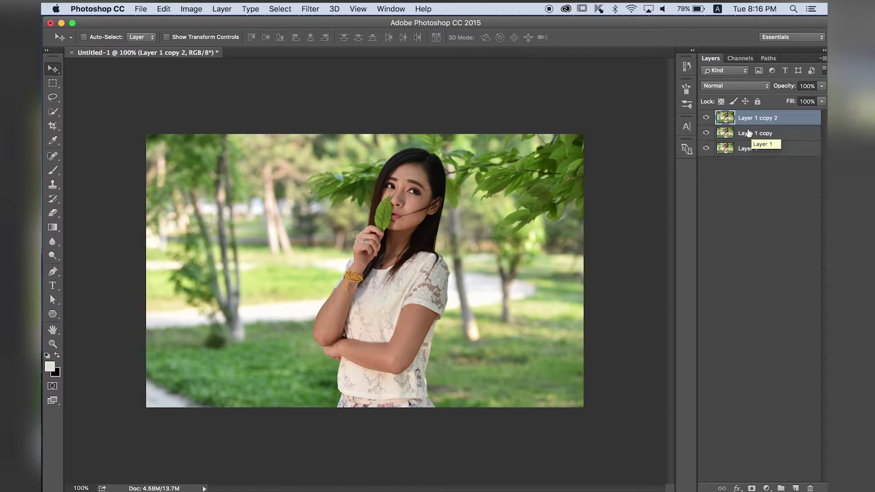
pyautogui.click(706, 118)
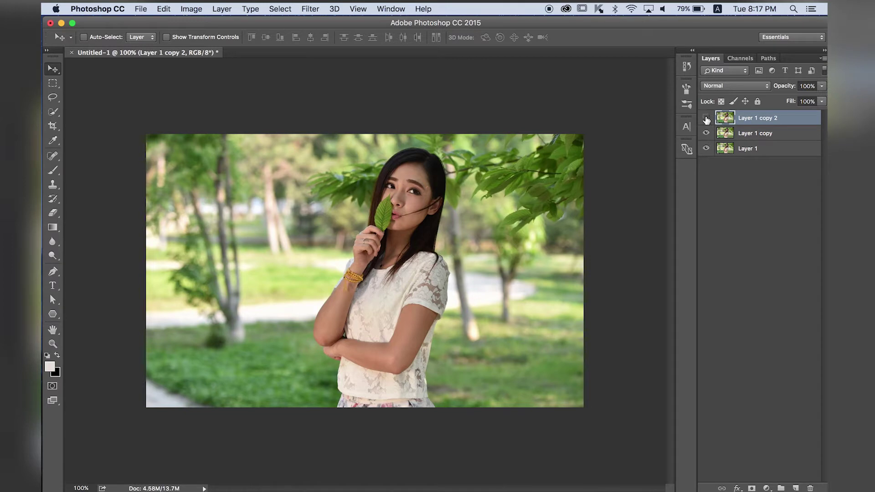
pyautogui.click(760, 135)
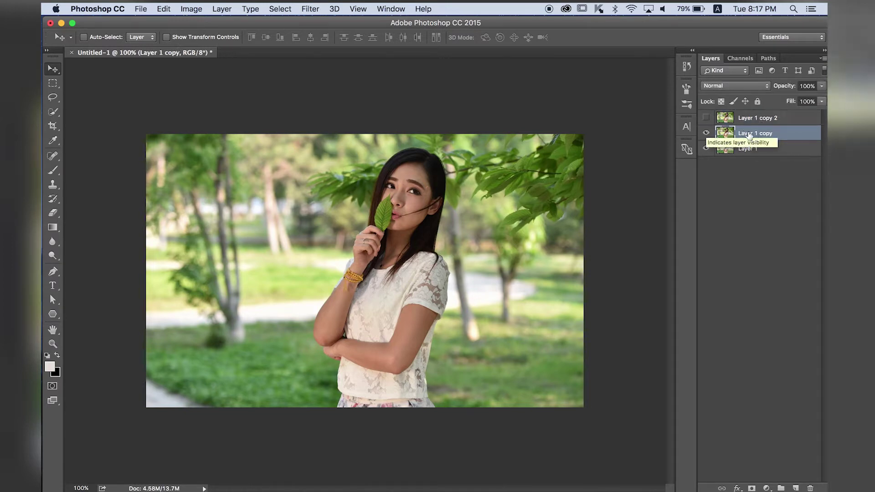
pyautogui.click(720, 87)
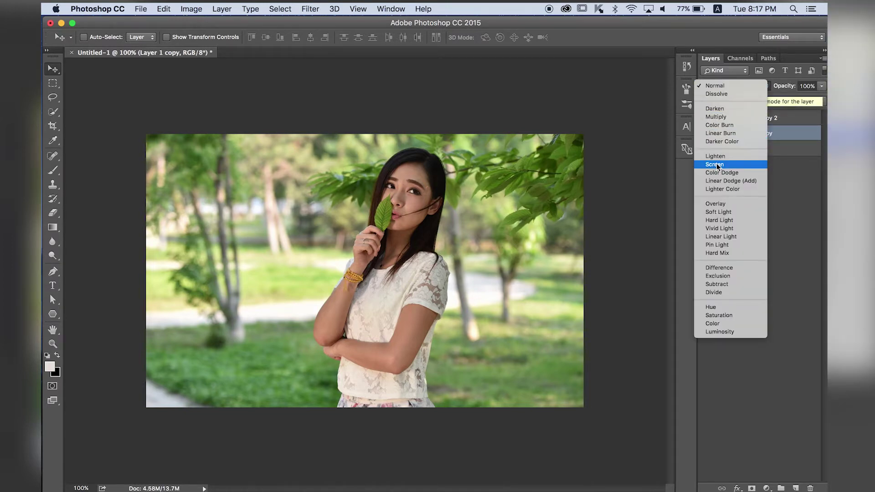
pyautogui.click(715, 111)
pyautogui.click(706, 133)
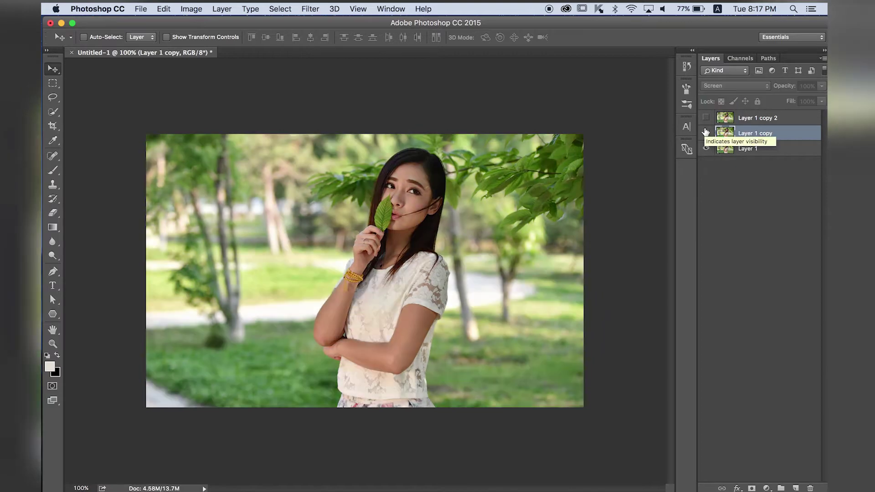
pyautogui.click(706, 133)
pyautogui.click(705, 133)
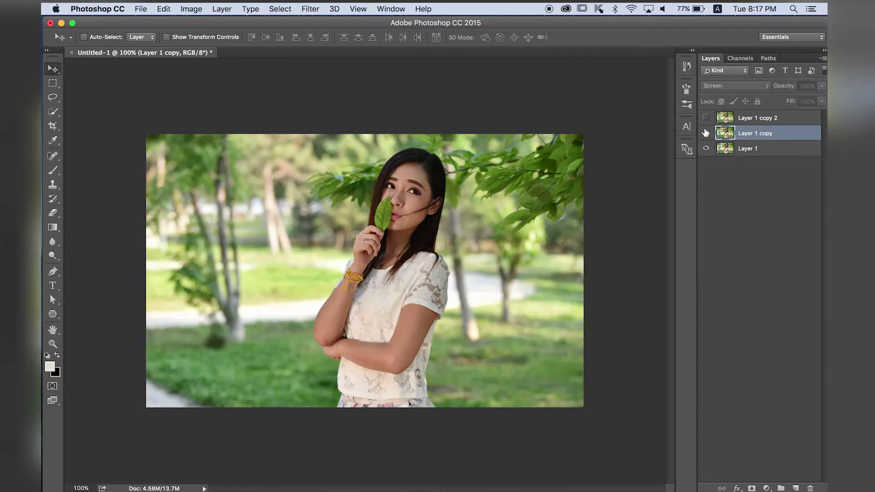
pyautogui.click(706, 133)
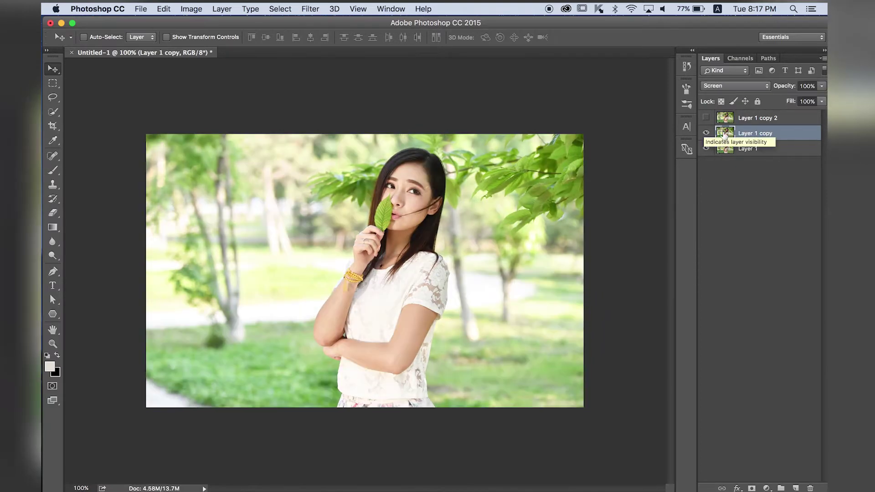
# Split Layer 1 copy's Blend If Underlying Layer black slider to 21/69 and apply it
pyautogui.doubleClick(800, 135)
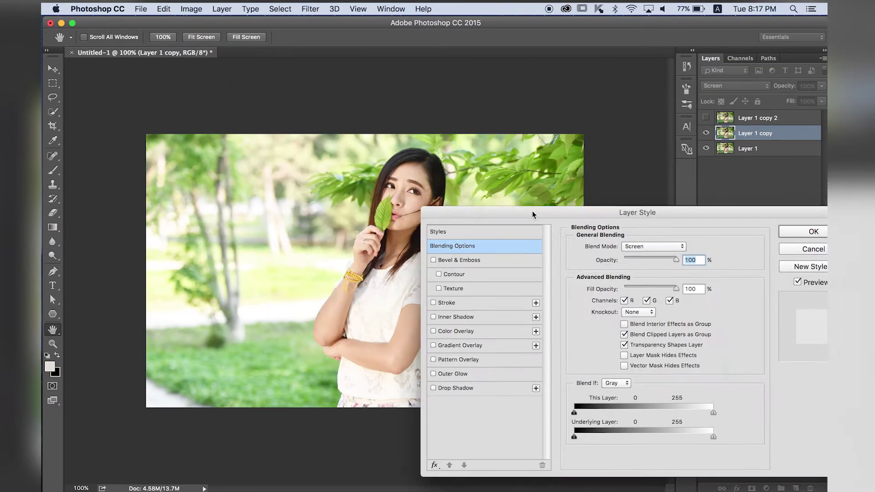
pyautogui.moveTo(327, 80); pyautogui.dragTo(433, 131)
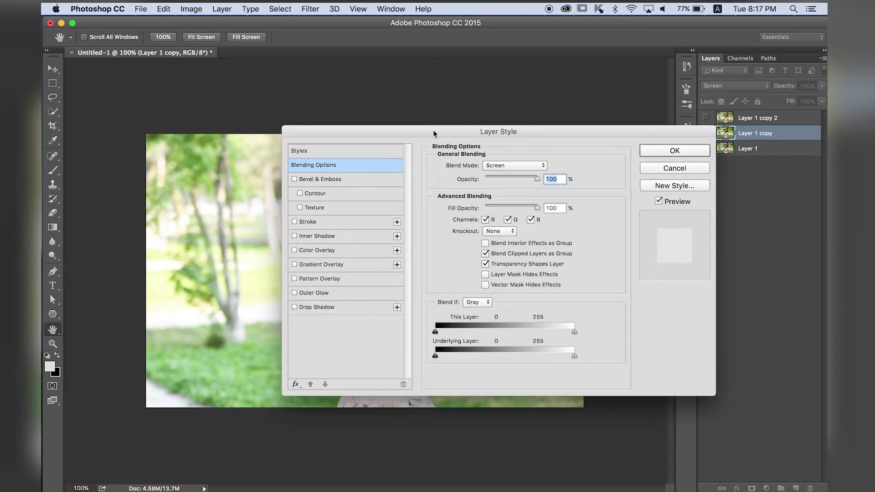
pyautogui.moveTo(433, 133); pyautogui.dragTo(428, 132)
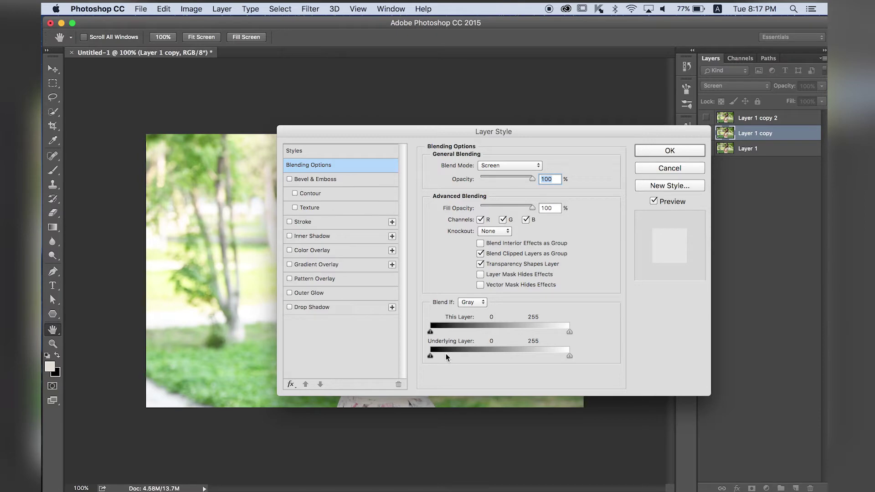
pyautogui.moveTo(431, 357); pyautogui.dragTo(444, 356)
pyautogui.moveTo(400, 136); pyautogui.dragTo(615, 168)
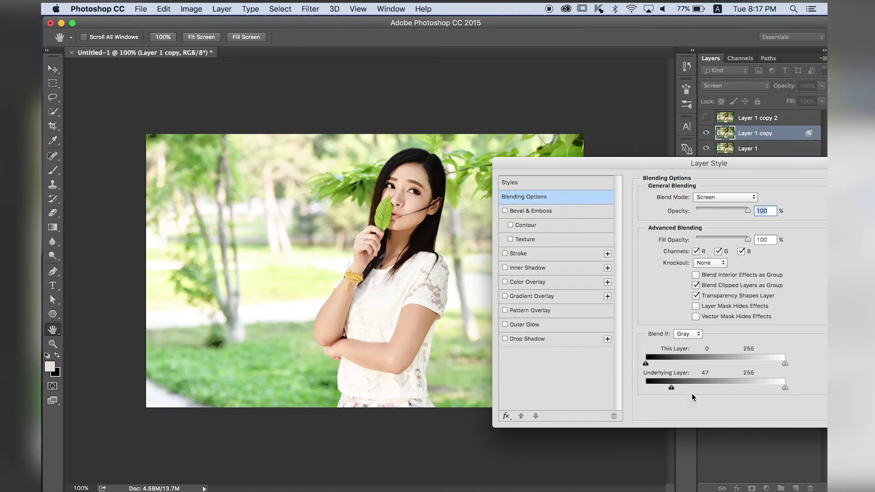
pyautogui.moveTo(669, 387)
pyautogui.mouseDown()
pyautogui.moveTo(640, 387)
pyautogui.moveTo(679, 390)
pyautogui.mouseUp()
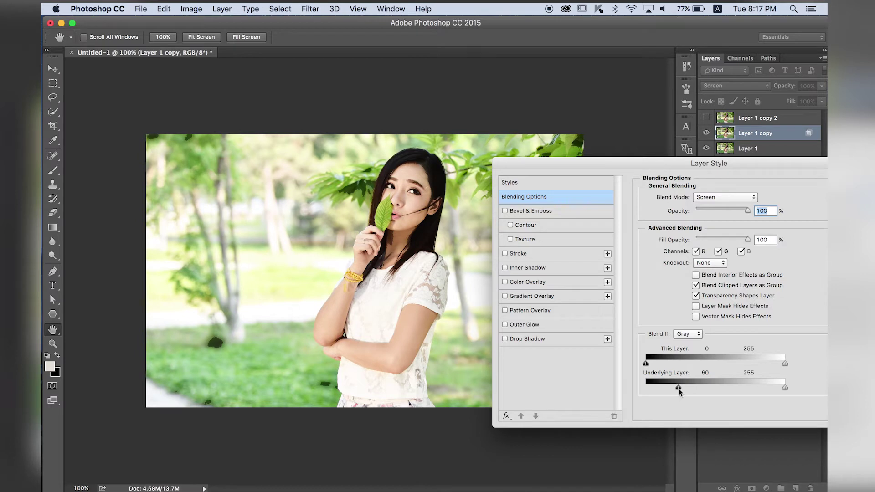
pyautogui.moveTo(679, 389)
pyautogui.mouseDown()
pyautogui.moveTo(639, 389)
pyautogui.moveTo(685, 390)
pyautogui.mouseUp()
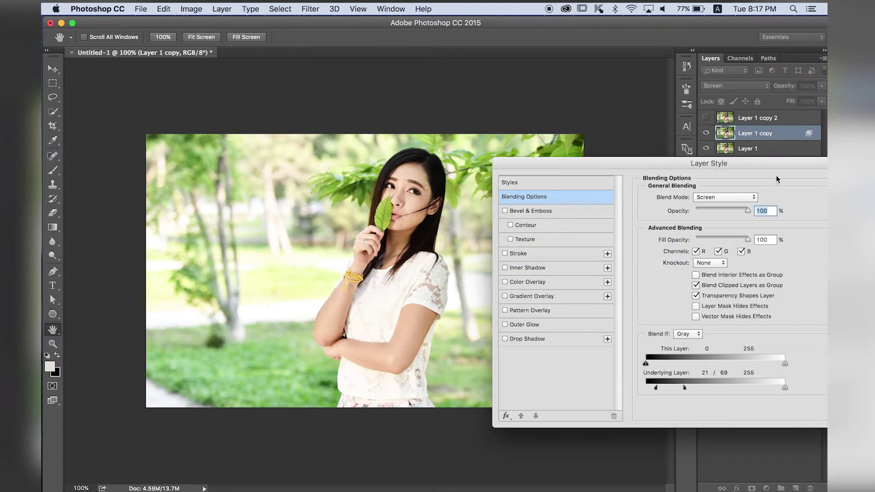
pyautogui.moveTo(770, 164); pyautogui.dragTo(646, 177)
pyautogui.click(760, 195)
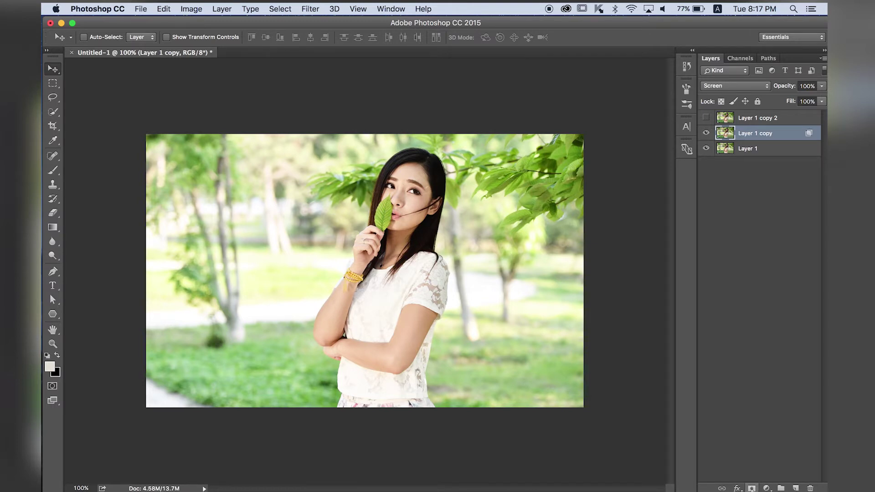
# Add a mask to Layer 1 copy and fill it with the merged RGB image via Apply Image
pyautogui.click(752, 488)
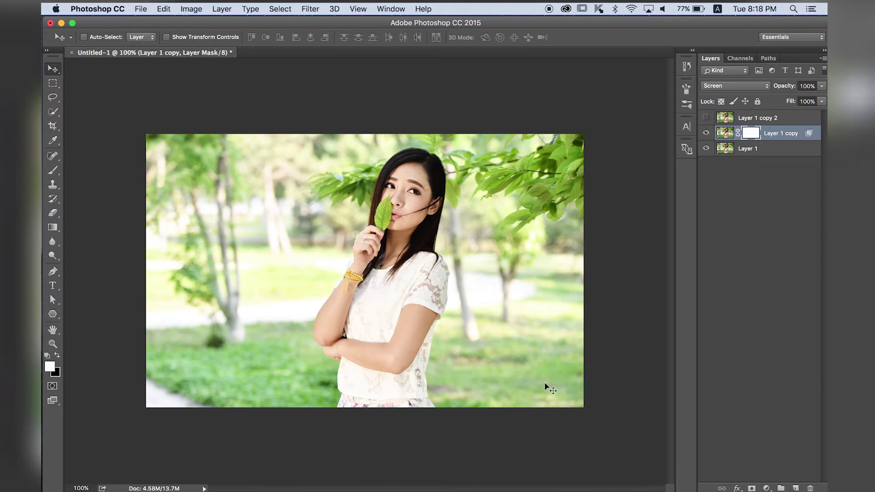
pyautogui.click(191, 8)
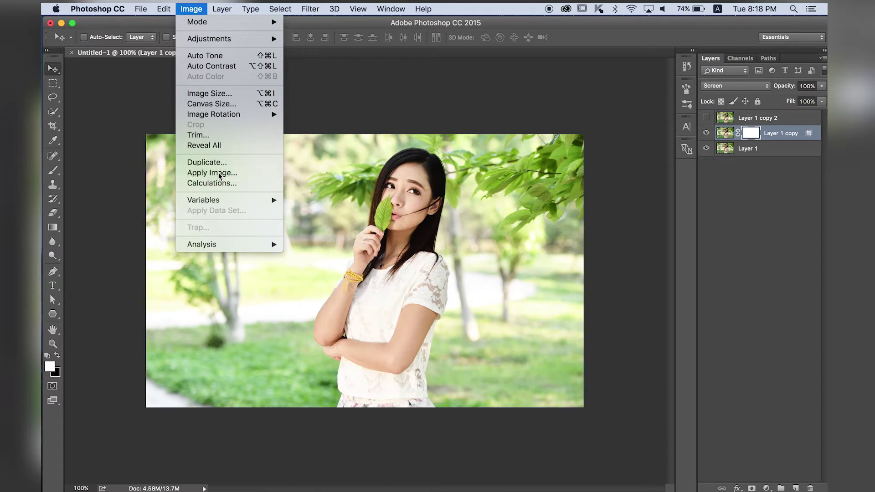
pyautogui.click(218, 174)
pyautogui.moveTo(430, 160); pyautogui.dragTo(646, 238)
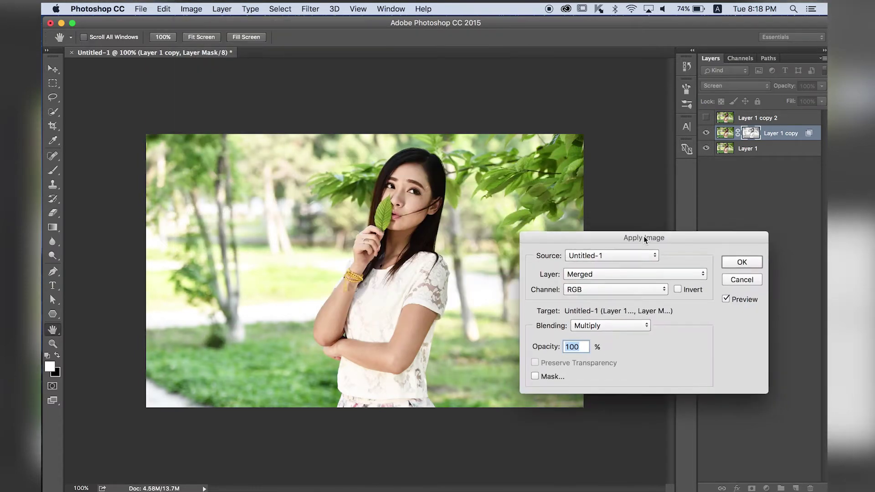
pyautogui.click(739, 265)
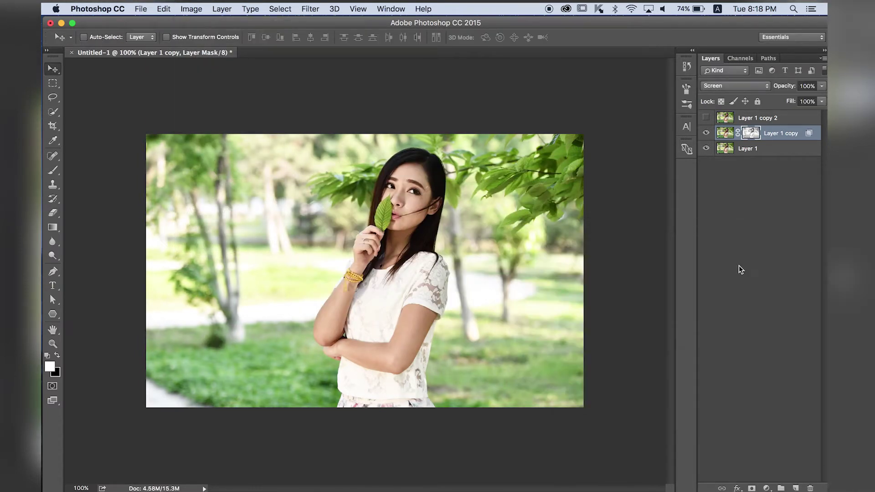
pyautogui.click(706, 134)
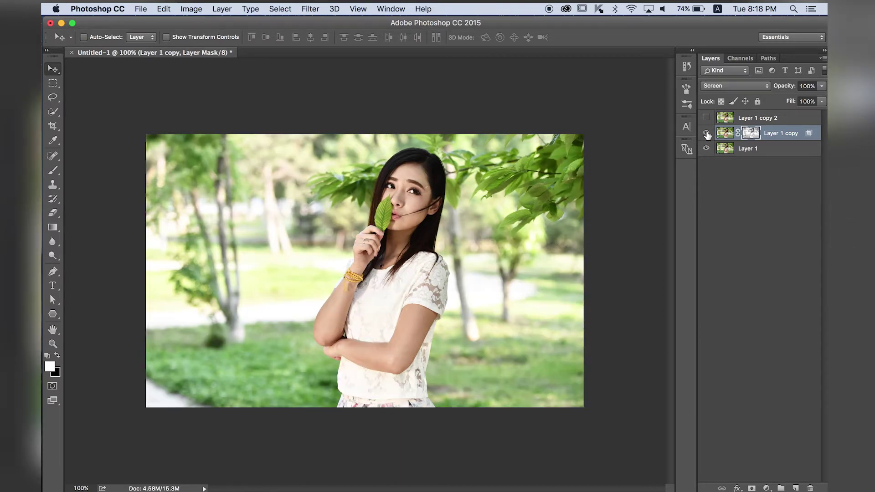
pyautogui.click(705, 133)
pyautogui.click(706, 133)
pyautogui.click(706, 133)
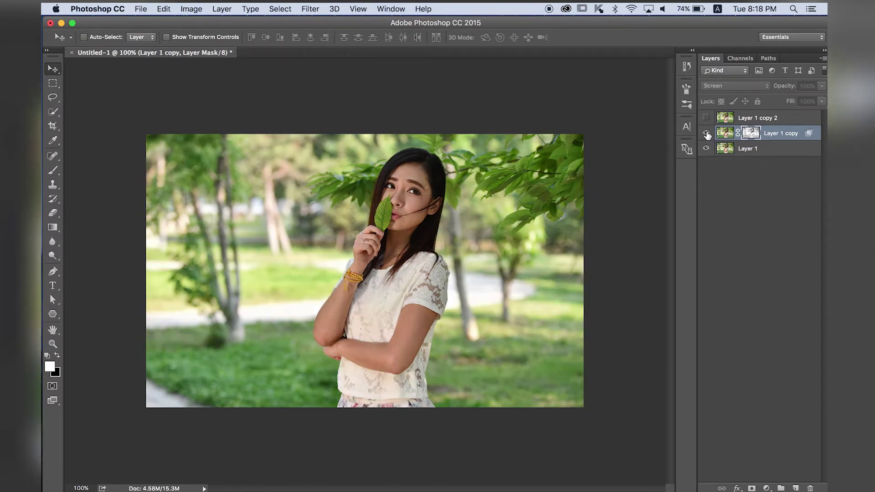
pyautogui.click(754, 118)
# Show Layer 1 copy 2 again and set its blend mode to Multiply
pyautogui.click(706, 118)
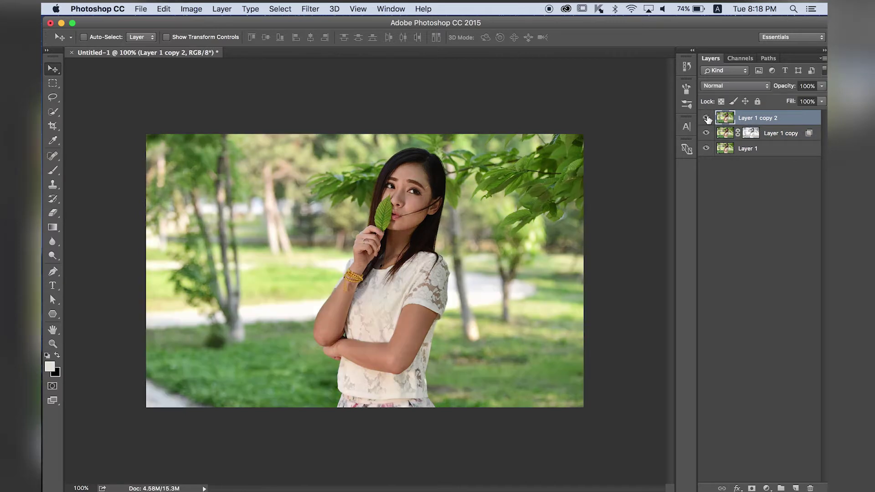
pyautogui.click(729, 84)
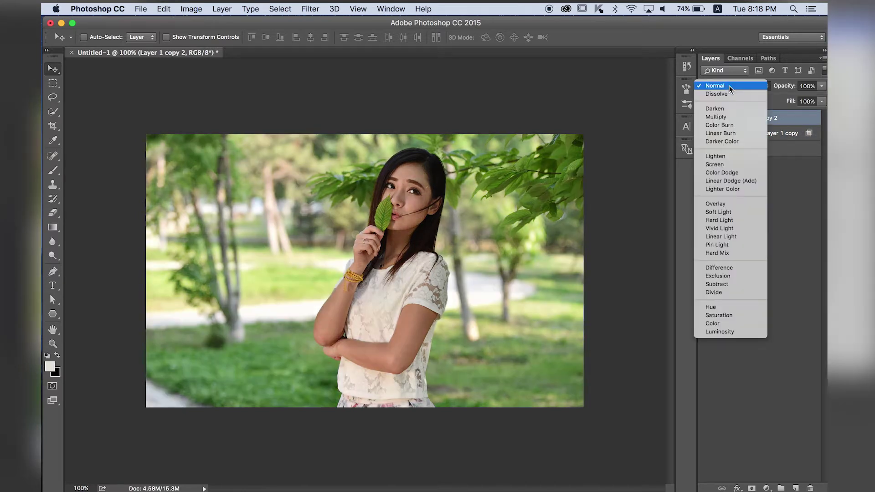
pyautogui.click(727, 117)
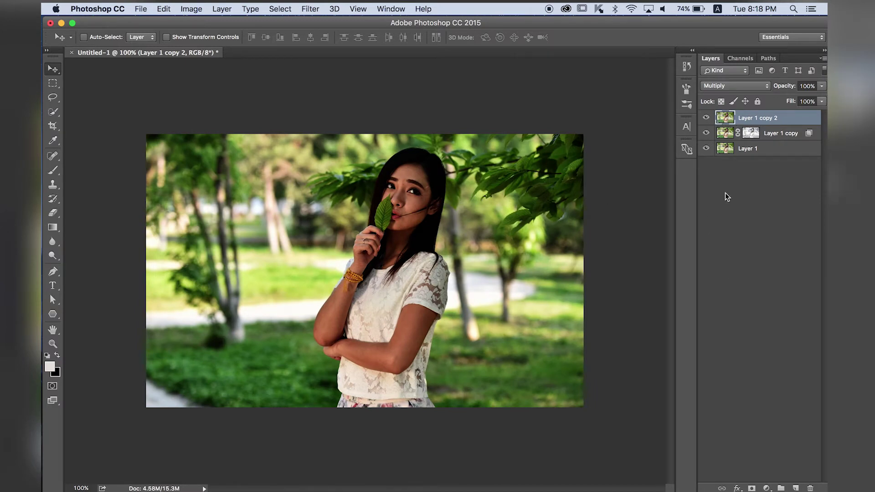
# Split Layer 1 copy 2's Blend If Underlying Layer white slider to 169/255 and apply it
pyautogui.doubleClick(804, 119)
pyautogui.moveTo(577, 174)
pyautogui.mouseDown()
pyautogui.moveTo(558, 215)
pyautogui.moveTo(577, 138)
pyautogui.mouseUp()
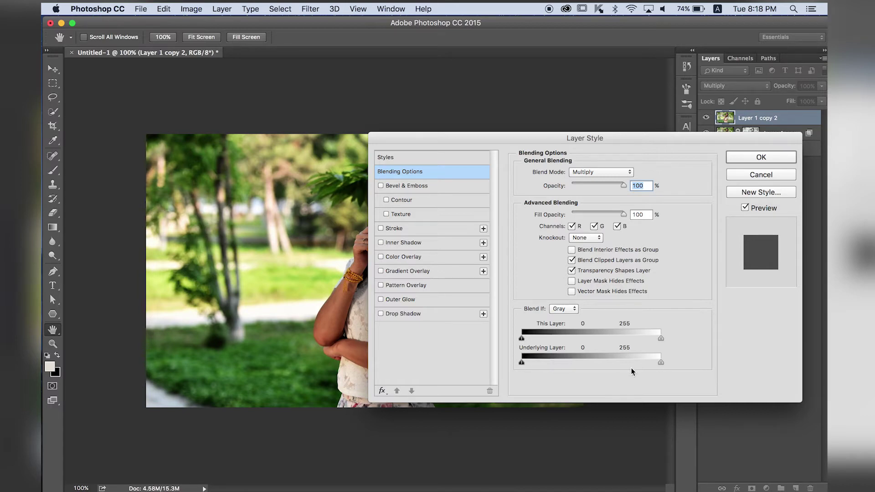
pyautogui.moveTo(660, 362); pyautogui.dragTo(633, 363)
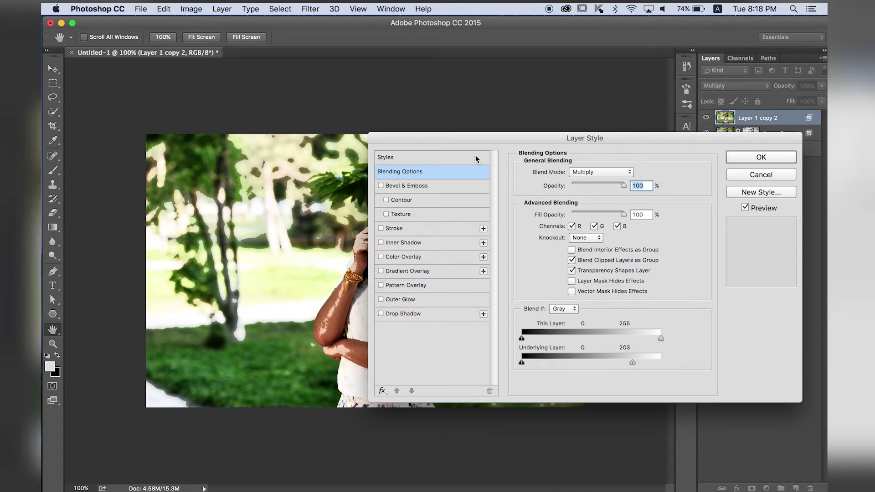
pyautogui.moveTo(474, 138)
pyautogui.mouseDown()
pyautogui.moveTo(575, 276)
pyautogui.moveTo(509, 234)
pyautogui.mouseUp()
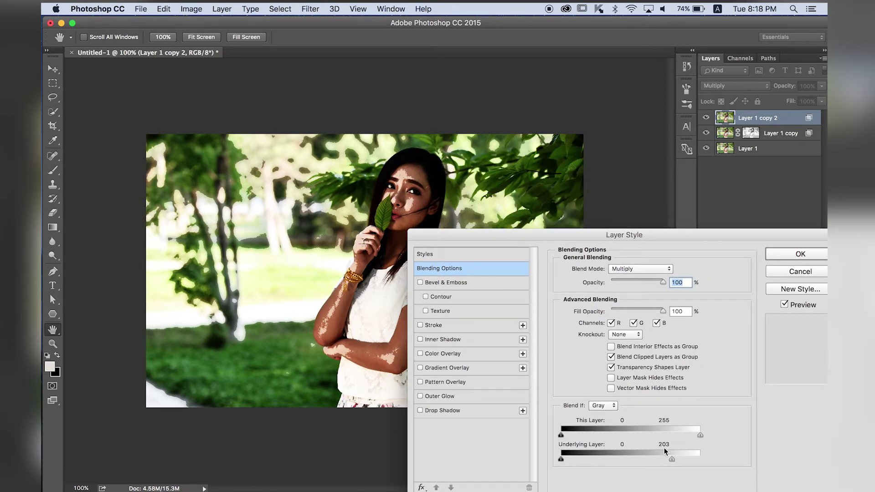
pyautogui.moveTo(672, 459); pyautogui.dragTo(657, 457)
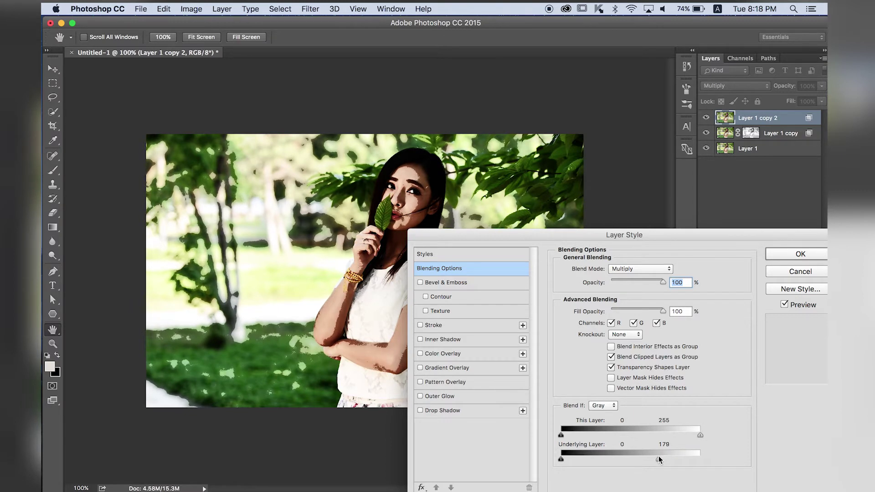
pyautogui.press('alt')
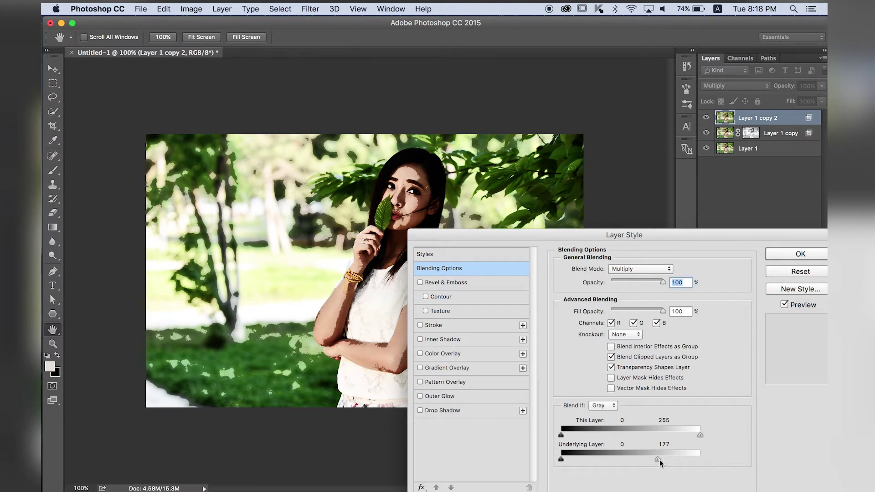
pyautogui.moveTo(659, 459)
pyautogui.mouseDown()
pyautogui.moveTo(701, 459)
pyautogui.moveTo(663, 459)
pyautogui.mouseUp()
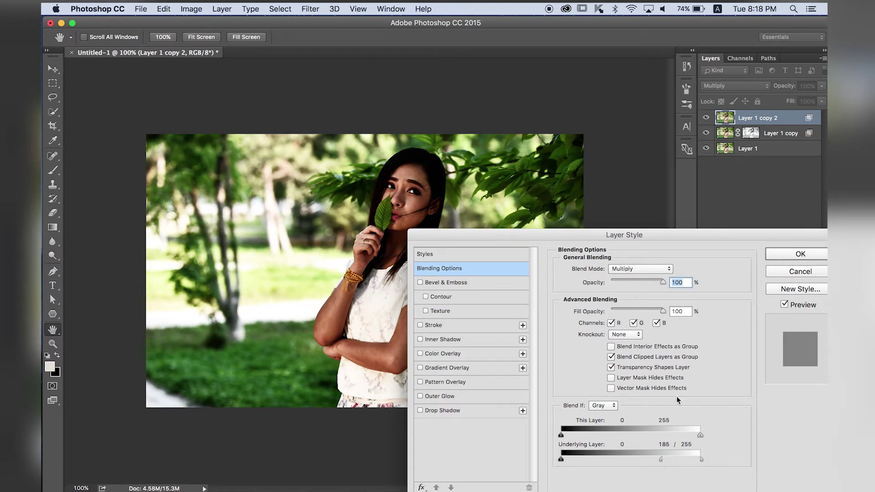
pyautogui.moveTo(658, 464); pyautogui.dragTo(654, 459)
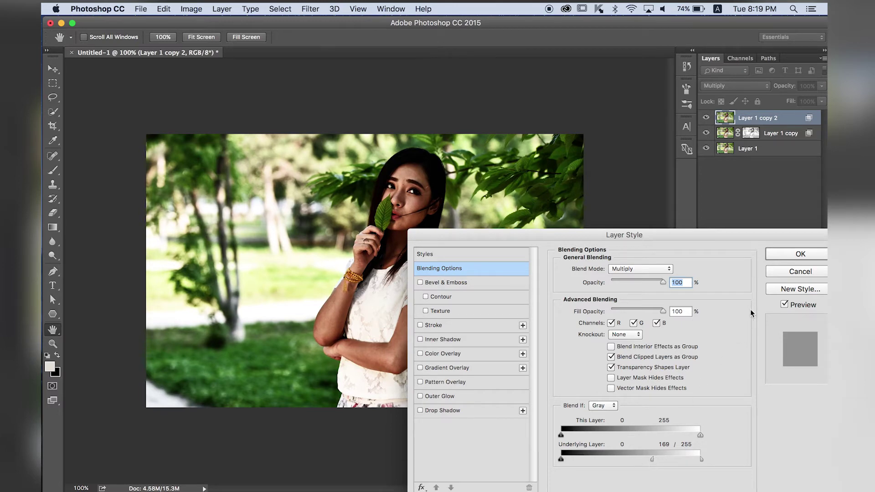
pyautogui.click(800, 254)
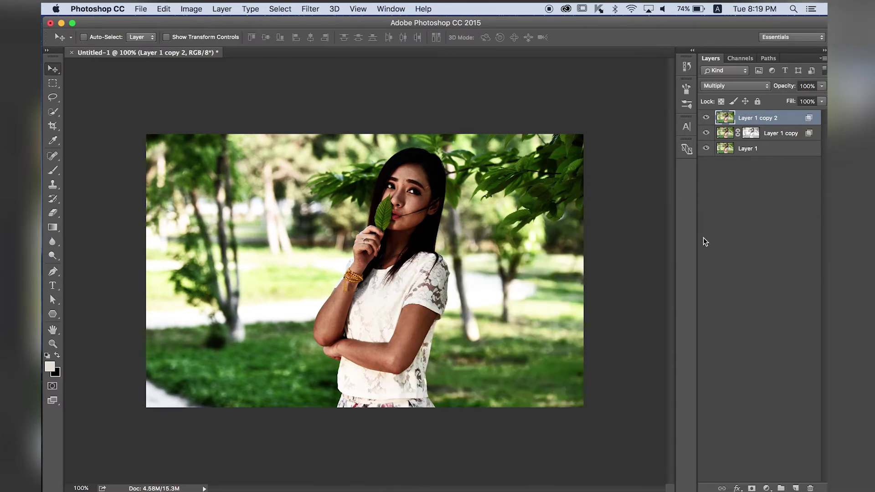
# Mask Layer 1 copy 2 with the merged image applied in Multiply mode, comparing on and off
pyautogui.click(706, 117)
pyautogui.click(706, 118)
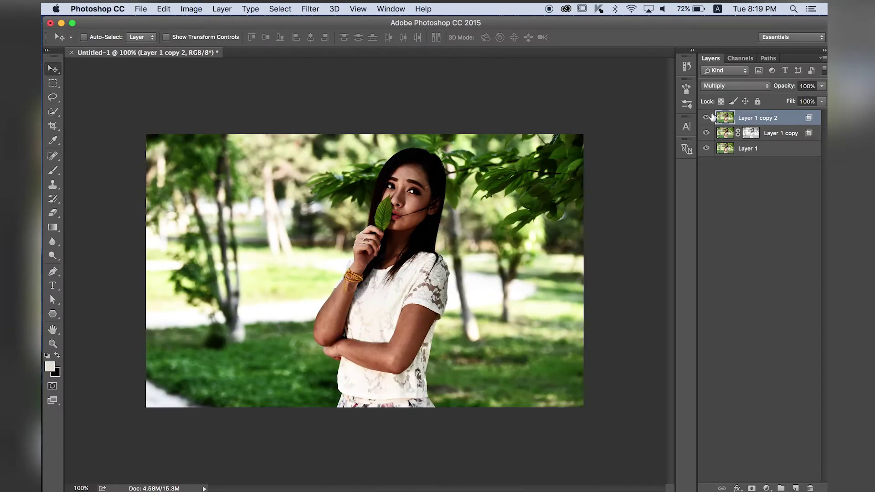
pyautogui.click(753, 489)
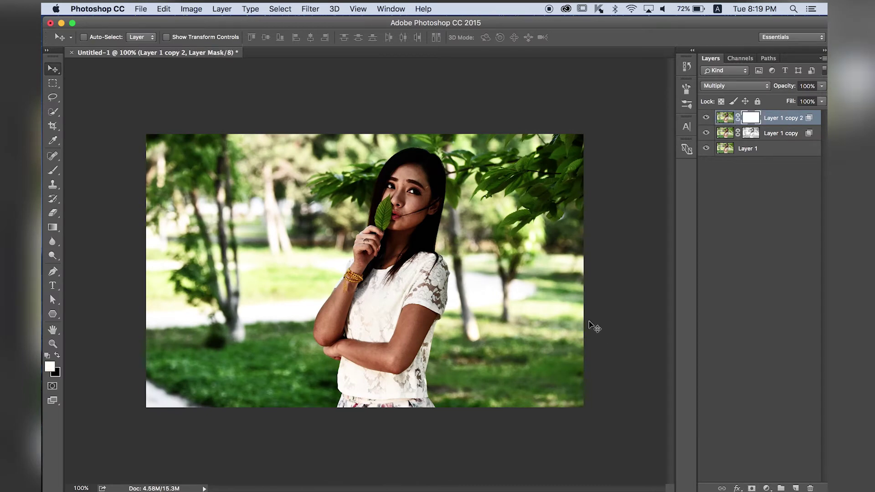
pyautogui.click(196, 9)
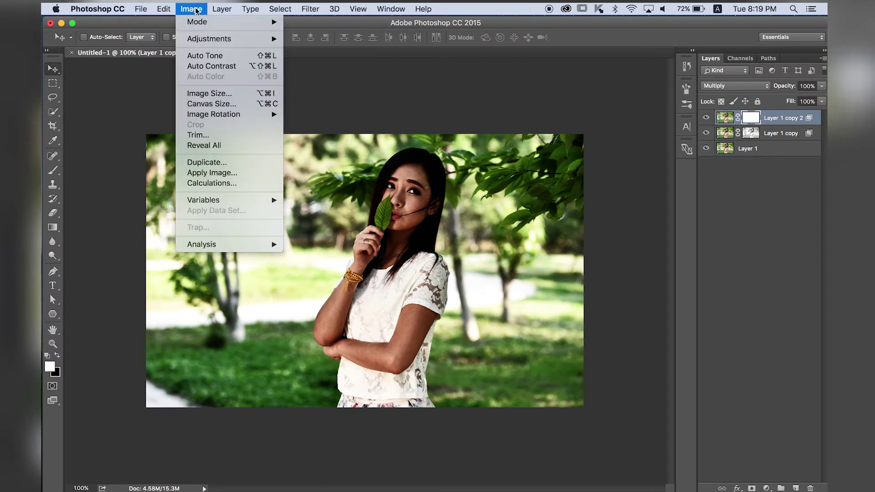
pyautogui.click(212, 173)
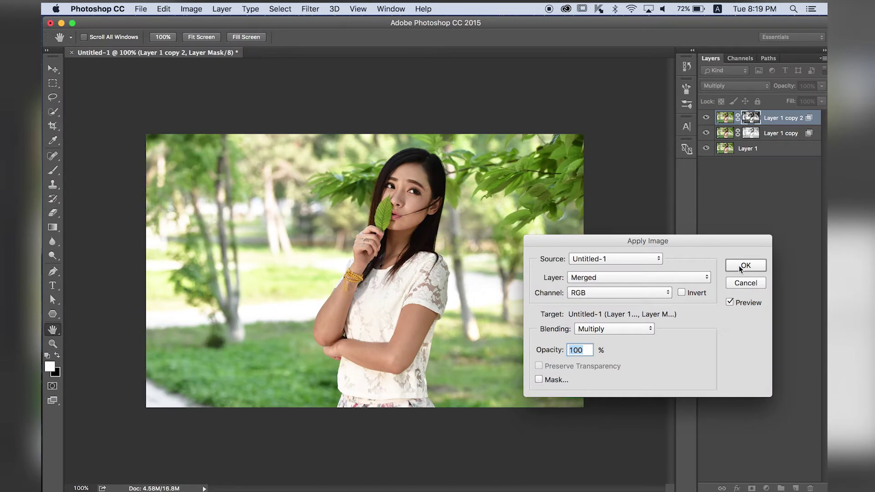
pyautogui.click(739, 265)
pyautogui.press('v')
pyautogui.click(706, 118)
pyautogui.click(706, 118)
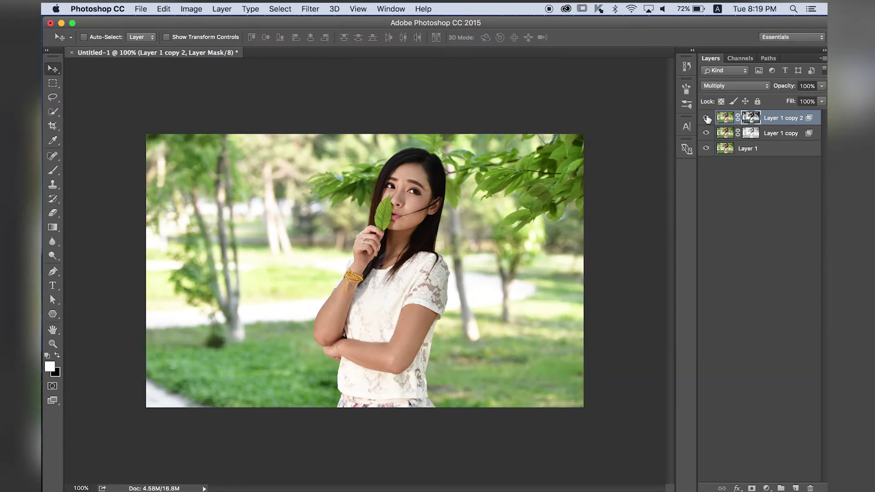
pyautogui.click(706, 118)
pyautogui.click(706, 118)
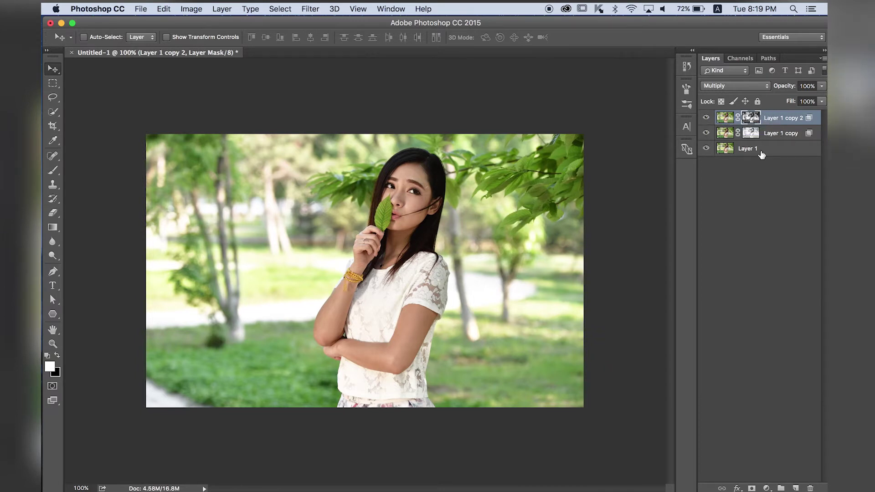
# Group both copy layers into Group 1
pyautogui.keyDown('shift'); pyautogui.click(780, 135); pyautogui.keyUp('shift')
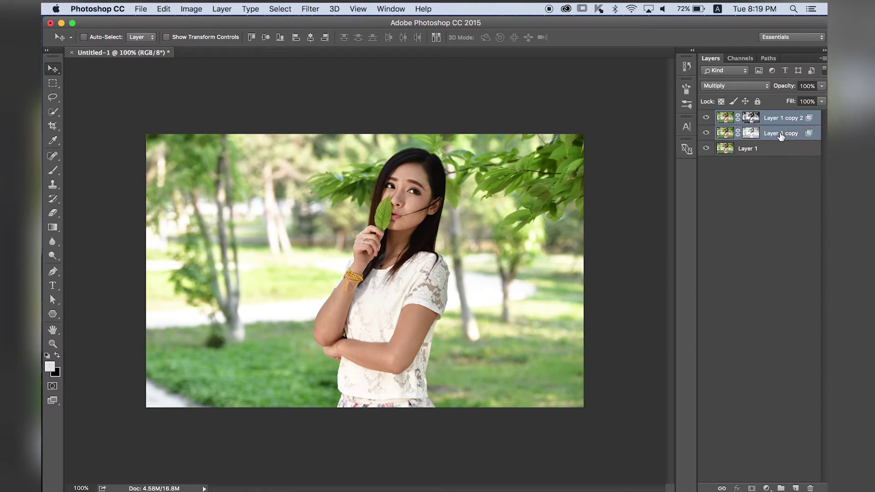
pyautogui.rightClick(773, 121)
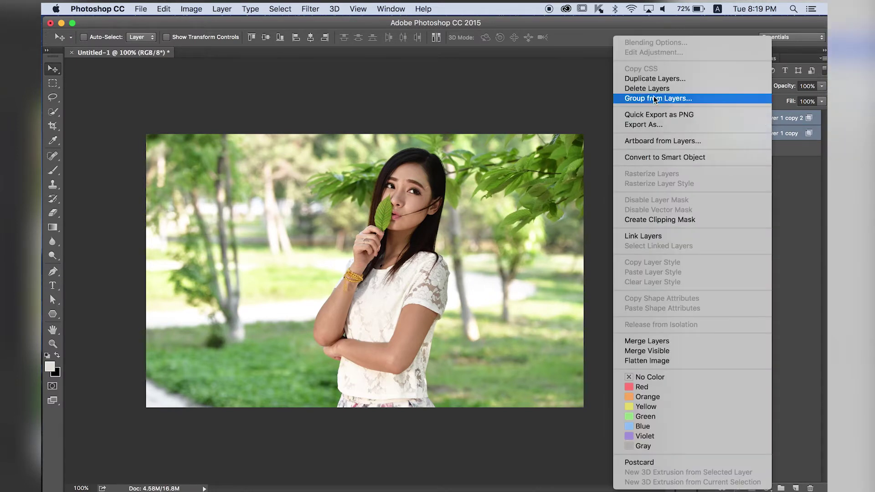
pyautogui.click(681, 97)
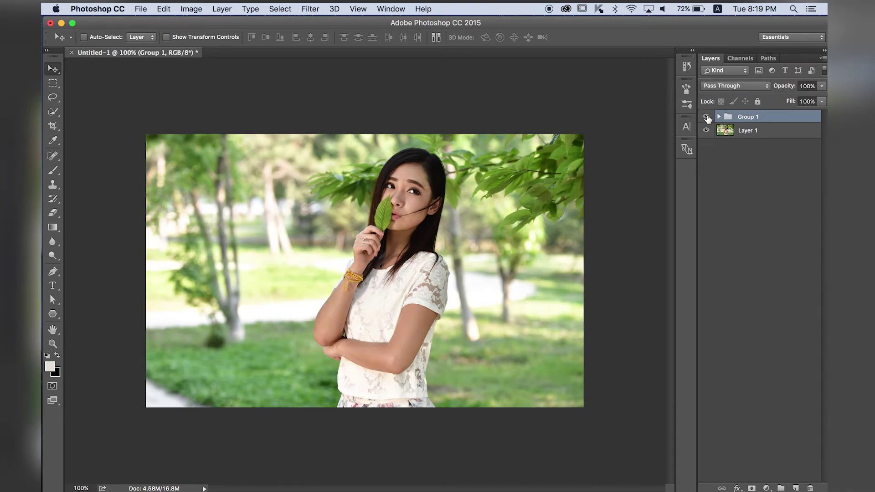
# Add a mask to Group 1 filled with the merged image via Apply Image in Multiply
pyautogui.click(752, 488)
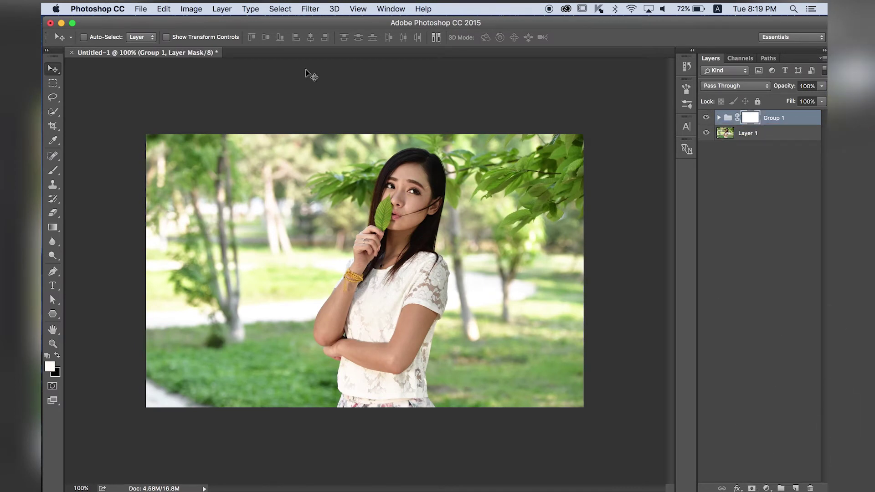
pyautogui.click(192, 9)
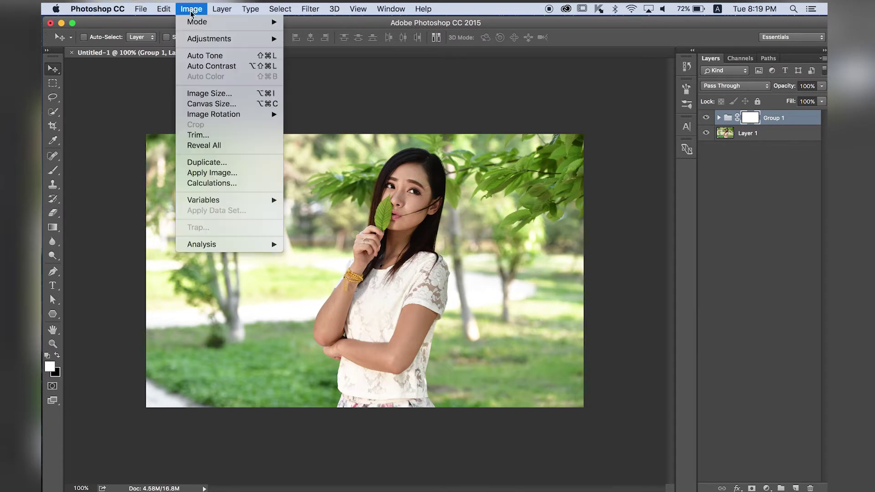
pyautogui.click(241, 175)
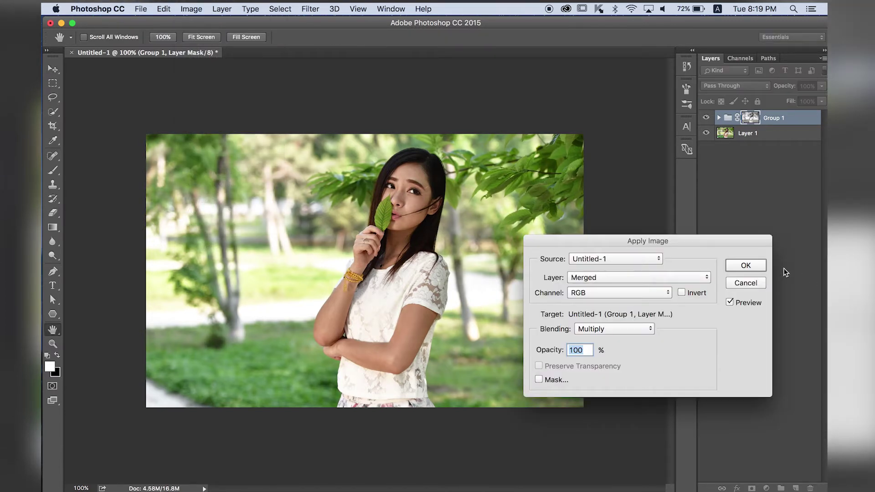
pyautogui.click(758, 263)
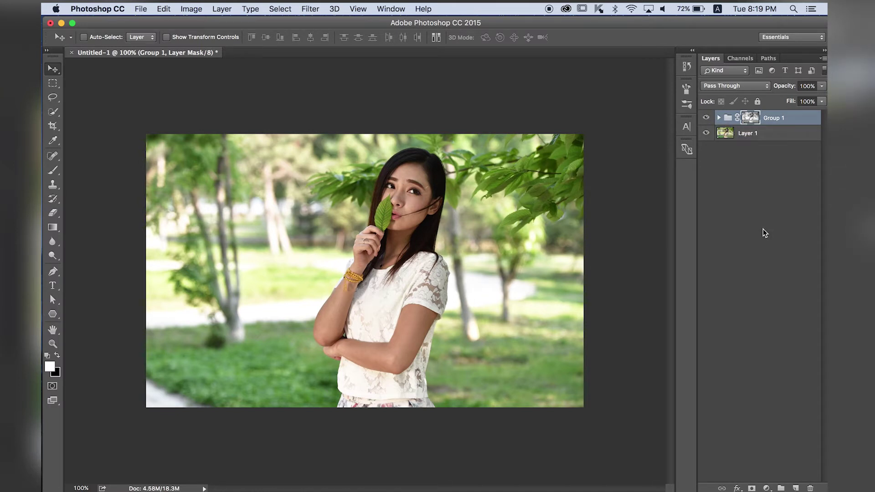
pyautogui.click(706, 118)
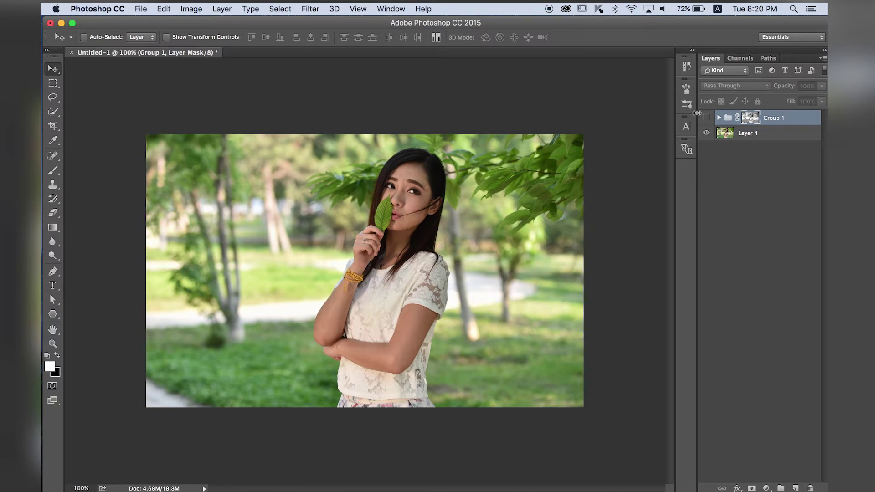
pyautogui.click(706, 118)
pyautogui.click(705, 118)
pyautogui.click(705, 118)
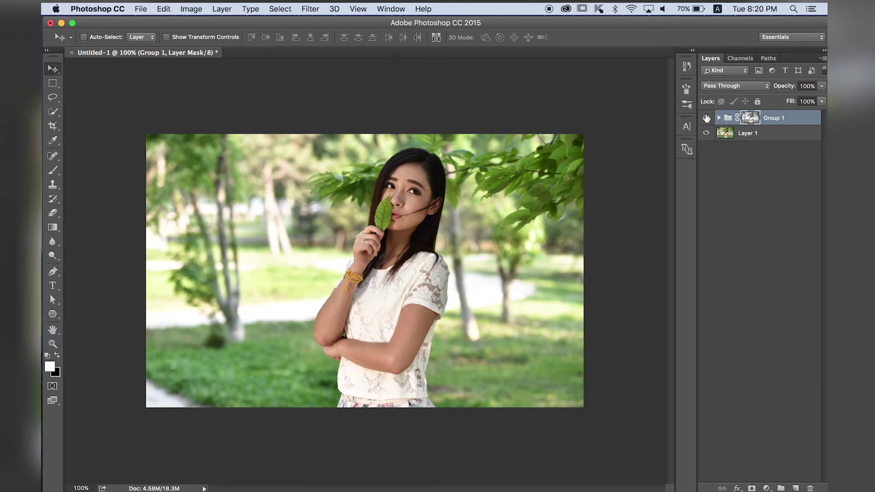
pyautogui.click(706, 118)
pyautogui.click(706, 118)
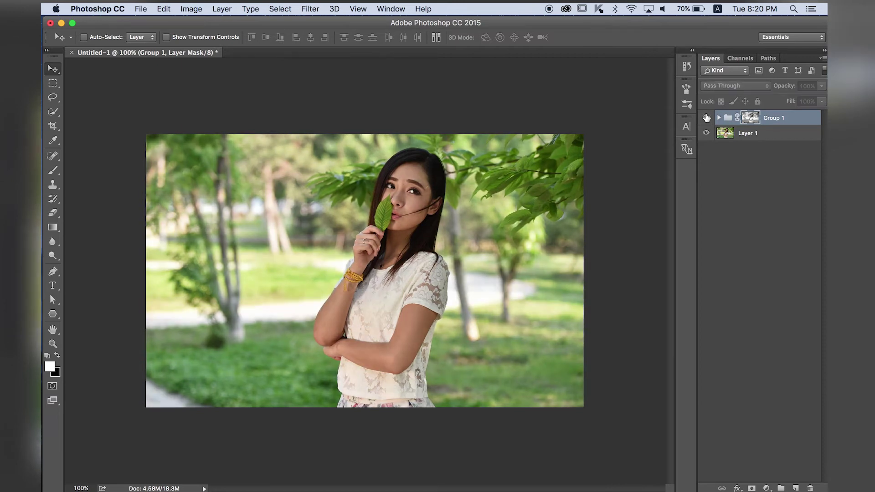
pyautogui.click(706, 118)
pyautogui.click(706, 118)
pyautogui.click(706, 118)
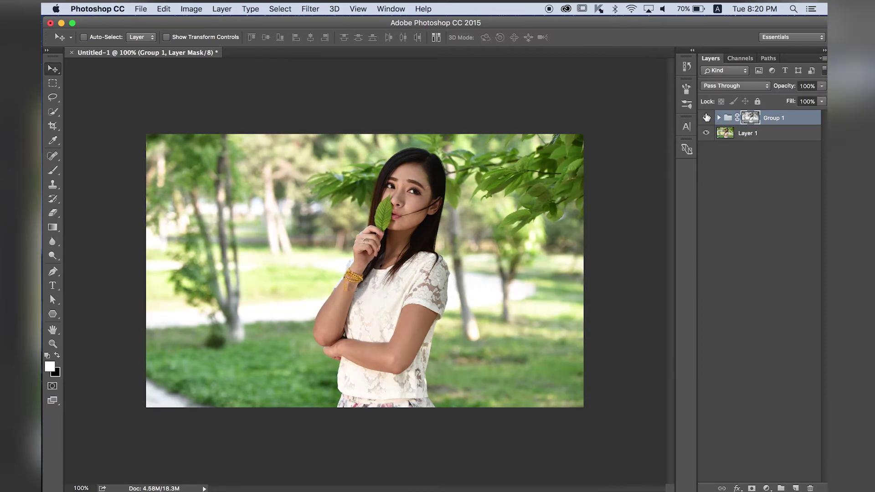
pyautogui.click(706, 118)
pyautogui.click(705, 118)
pyautogui.click(706, 118)
# Add a Gradient Map adjustment layer above Group 1
pyautogui.click(766, 489)
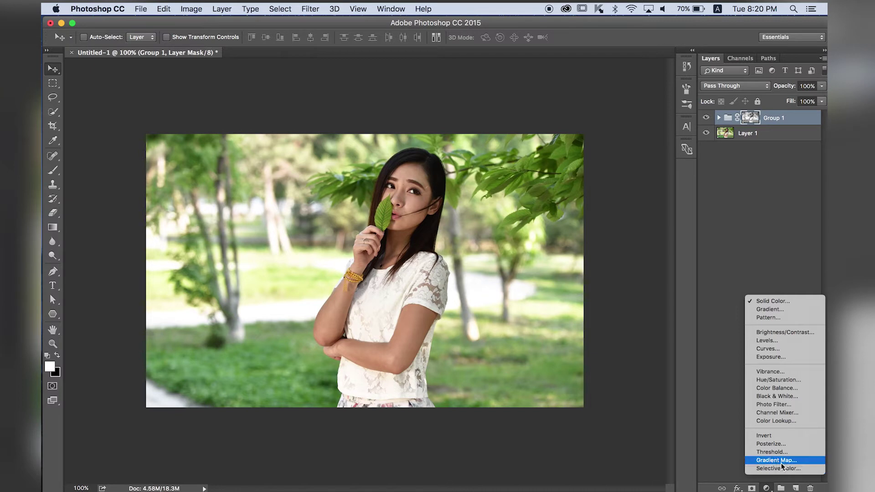
pyautogui.click(786, 461)
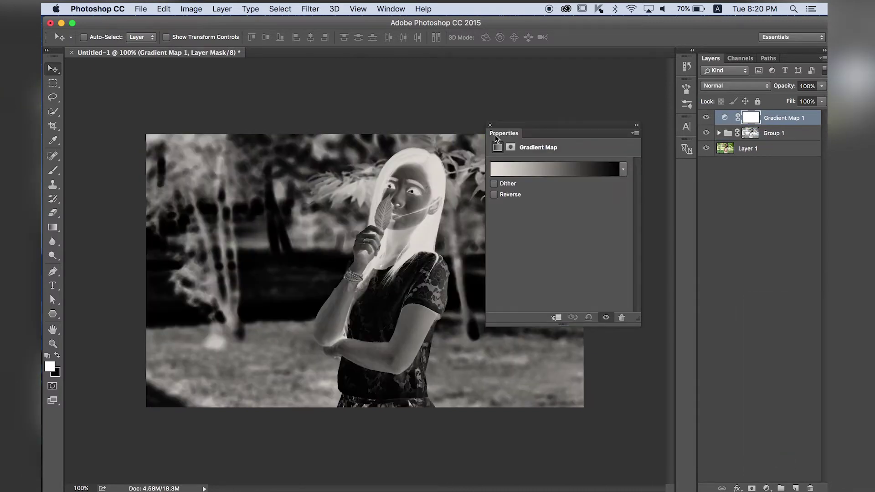
pyautogui.moveTo(535, 127); pyautogui.dragTo(582, 181)
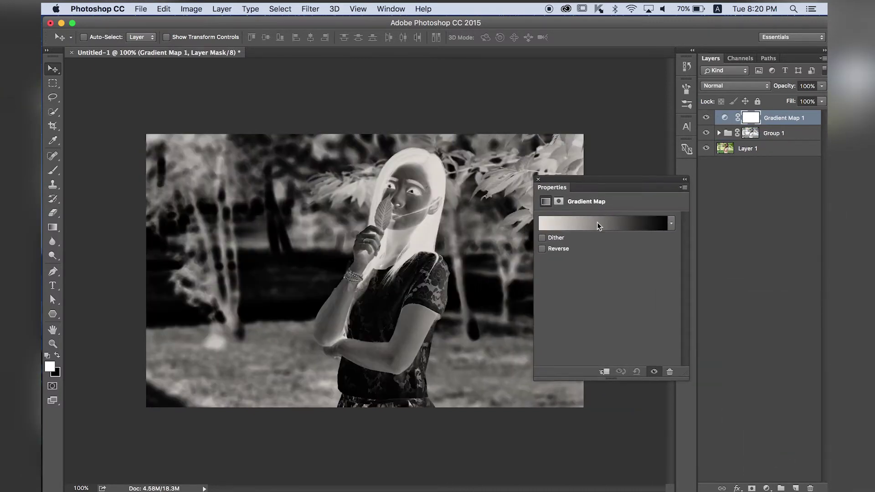
# Set the gradient's left stop to dark red #451201
pyautogui.click(554, 223)
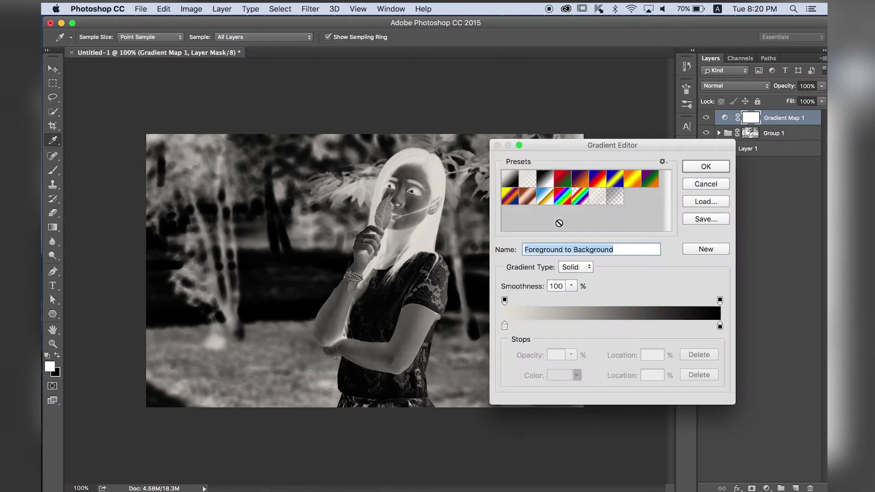
pyautogui.moveTo(577, 148); pyautogui.dragTo(673, 165)
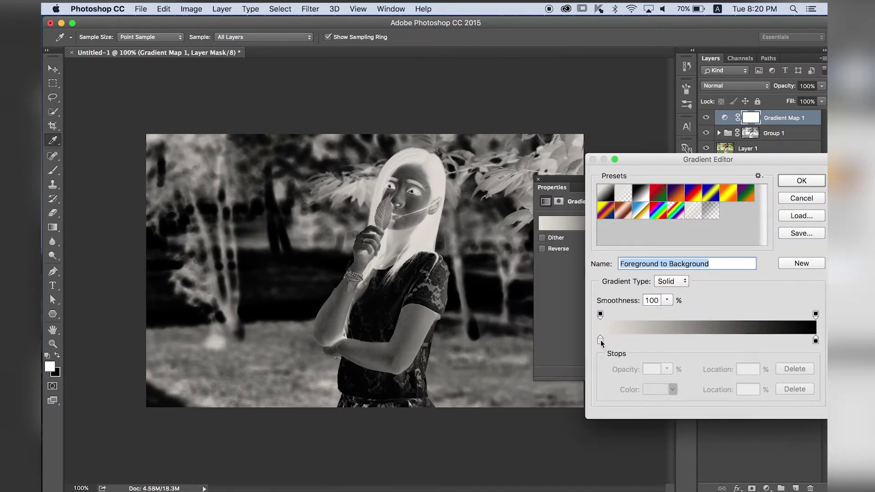
pyautogui.click(600, 339)
pyautogui.click(645, 383)
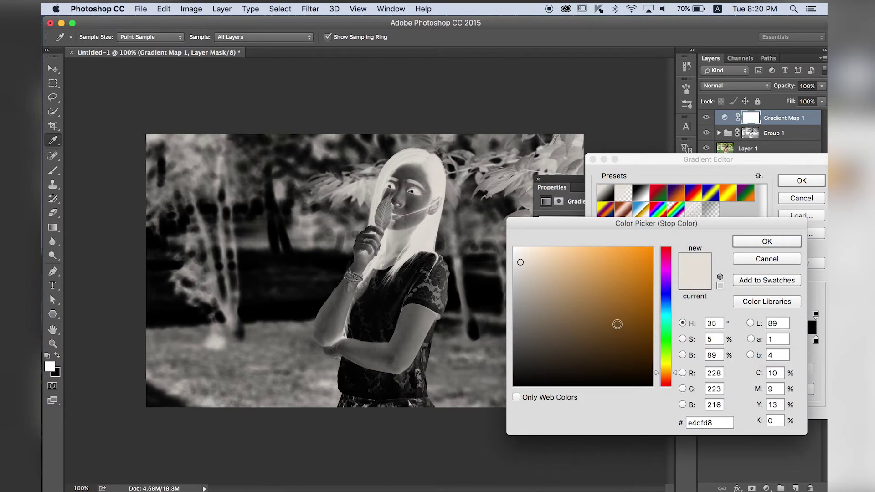
pyautogui.click(666, 380)
pyautogui.moveTo(642, 350); pyautogui.dragTo(652, 346)
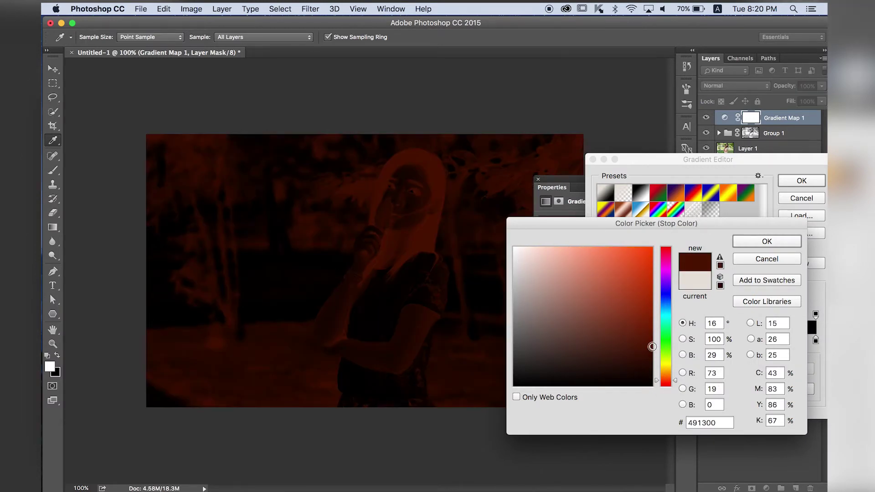
pyautogui.click(650, 349)
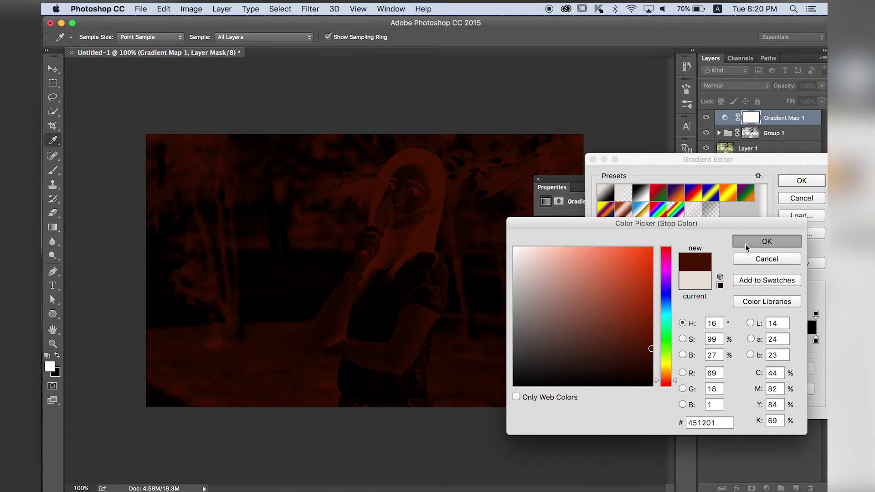
pyautogui.click(745, 243)
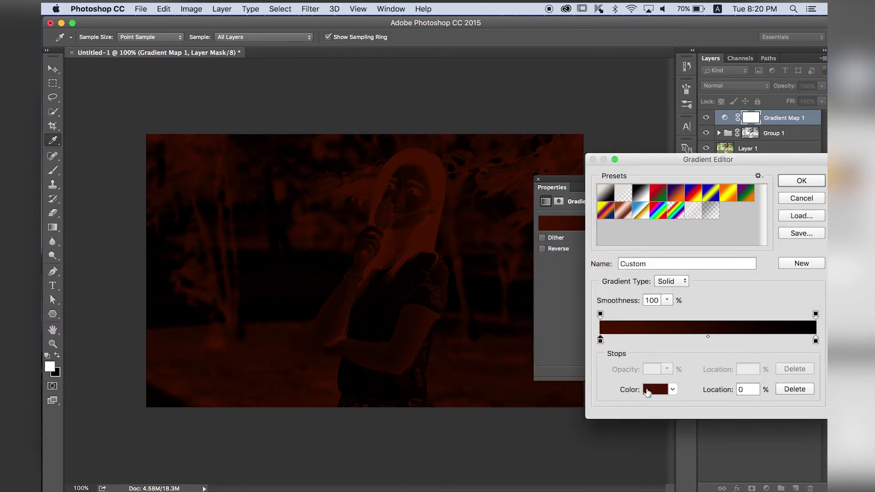
# Set the gradient's right stop to peach #ffcb88 and accept the new gradient
pyautogui.click(816, 340)
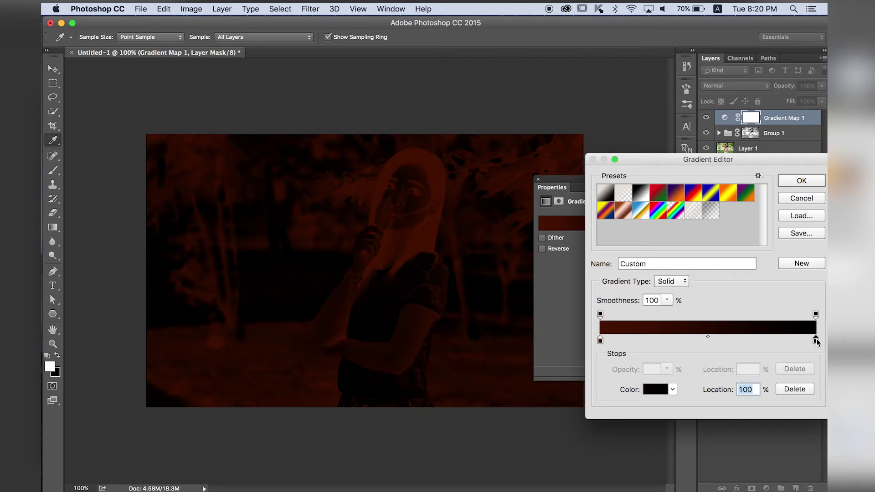
pyautogui.click(656, 388)
pyautogui.click(668, 371)
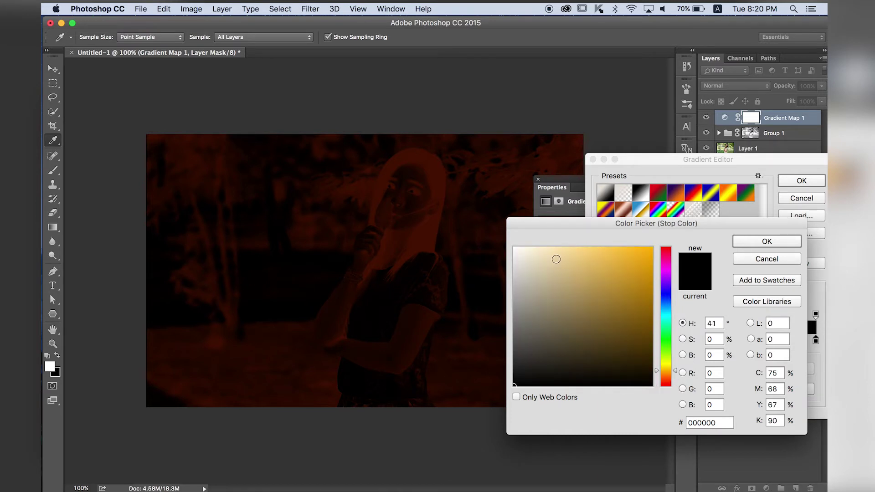
pyautogui.click(559, 247)
pyautogui.moveTo(557, 245)
pyautogui.mouseDown()
pyautogui.moveTo(559, 255)
pyautogui.moveTo(571, 247)
pyautogui.mouseUp()
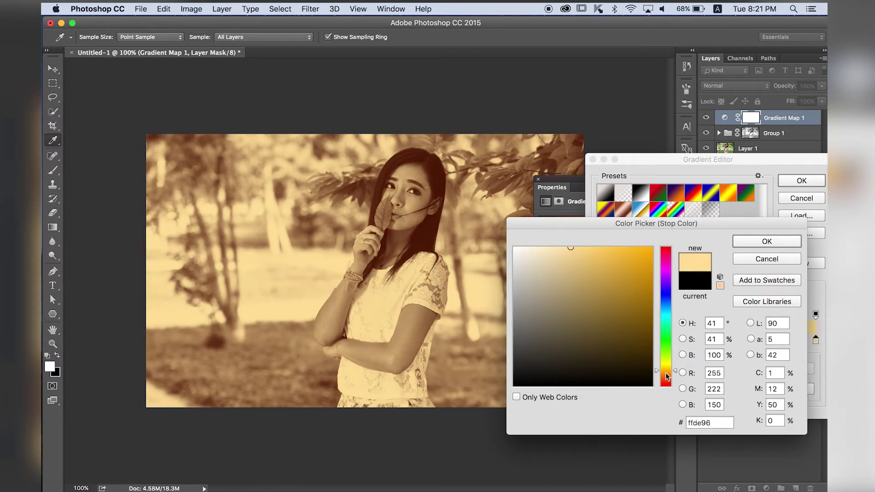
pyautogui.click(668, 375)
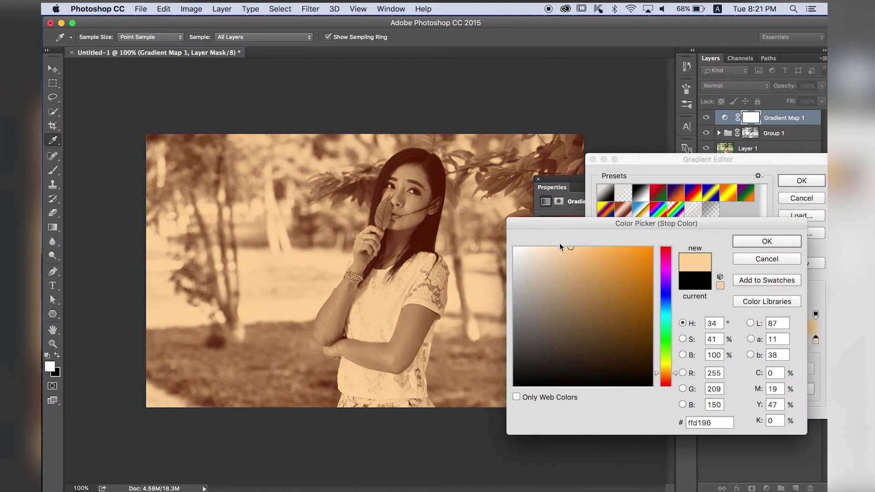
pyautogui.moveTo(574, 249)
pyautogui.mouseDown()
pyautogui.moveTo(547, 234)
pyautogui.moveTo(531, 251)
pyautogui.mouseUp()
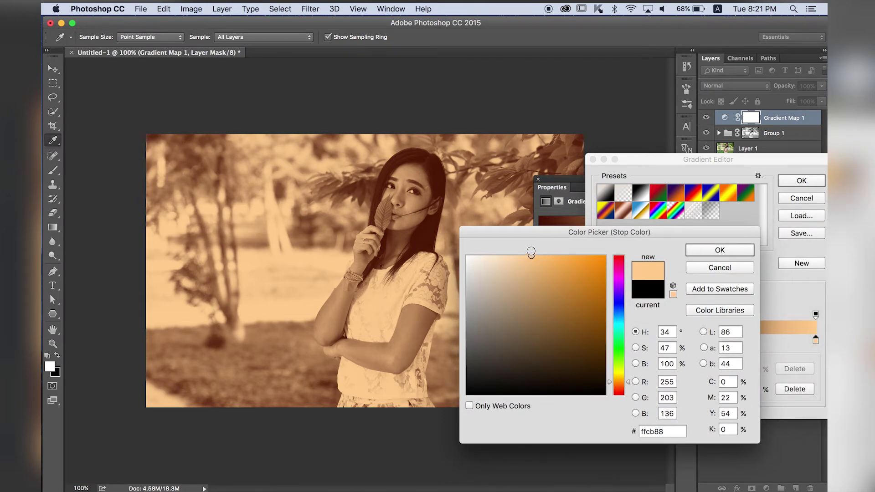
pyautogui.click(704, 252)
pyautogui.click(798, 180)
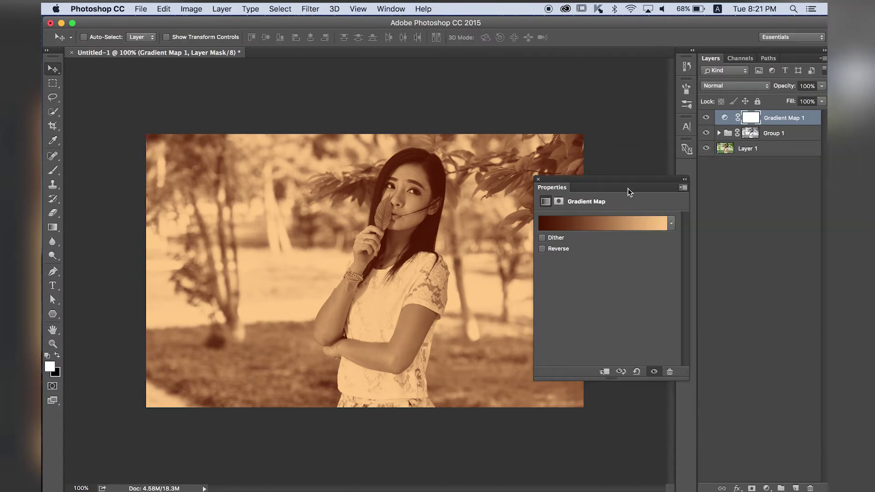
# Switch Gradient Map 1's blend mode from Normal to Hue, then hide it to compare
pyautogui.click(538, 179)
pyautogui.press('v')
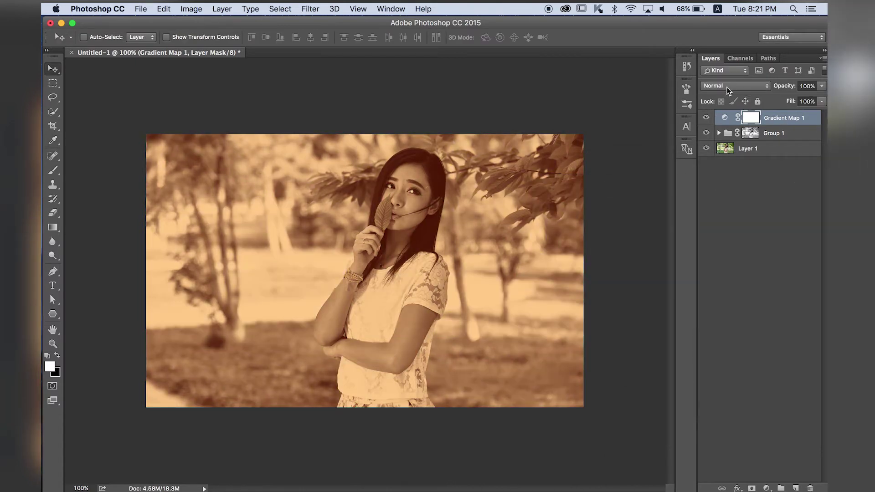
pyautogui.click(730, 85)
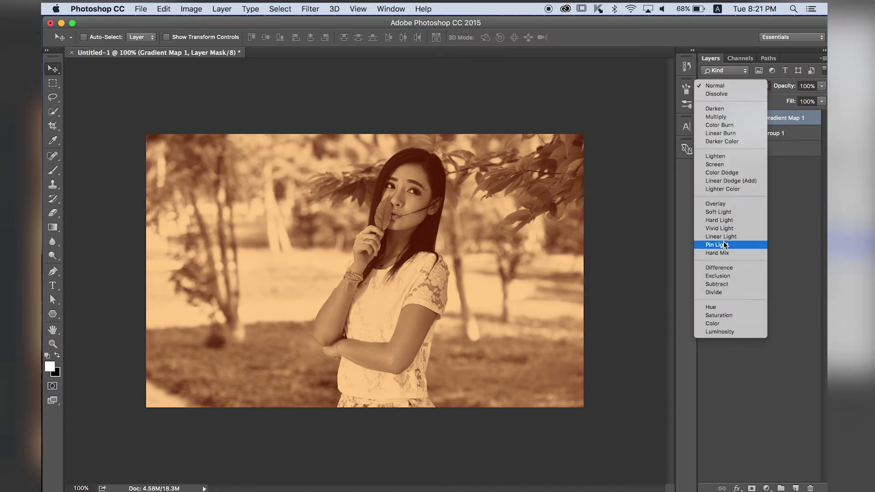
pyautogui.click(714, 308)
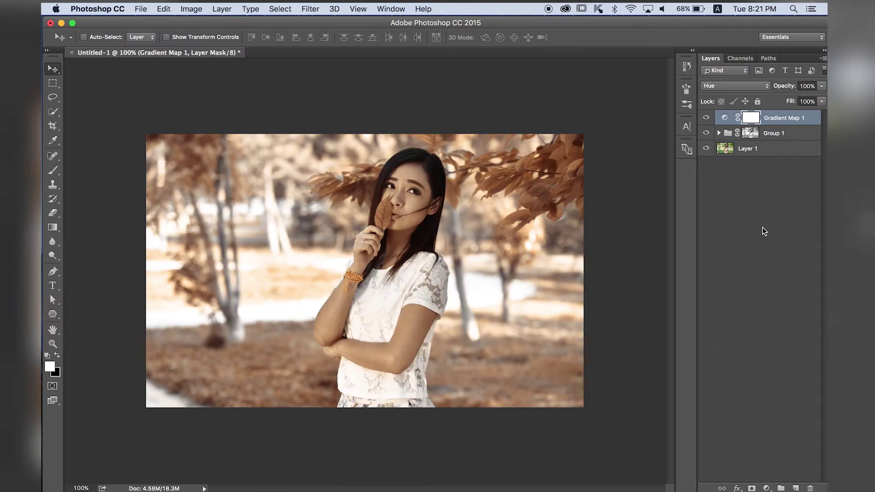
pyautogui.click(706, 118)
# Paint black on Gradient Map 1's mask over the lips so they keep their natural pink
pyautogui.press('z')
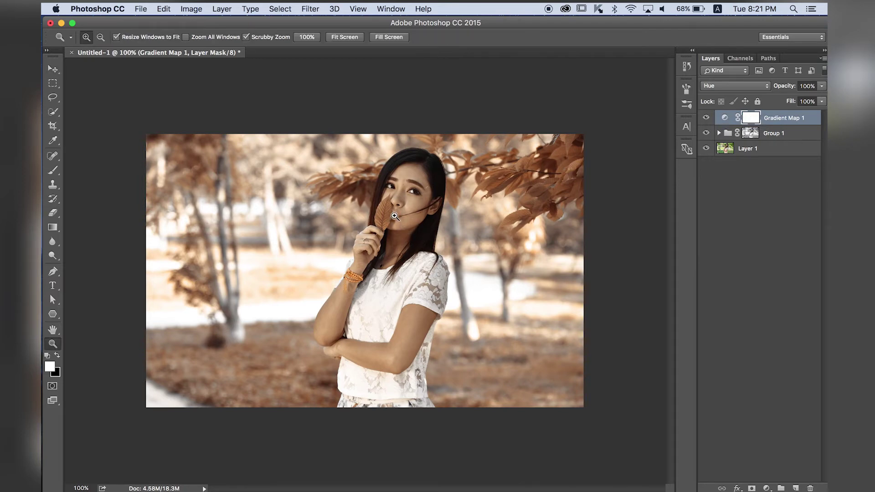
pyautogui.moveTo(394, 216); pyautogui.dragTo(451, 205)
pyautogui.press('v')
pyautogui.moveTo(449, 172); pyautogui.dragTo(444, 263)
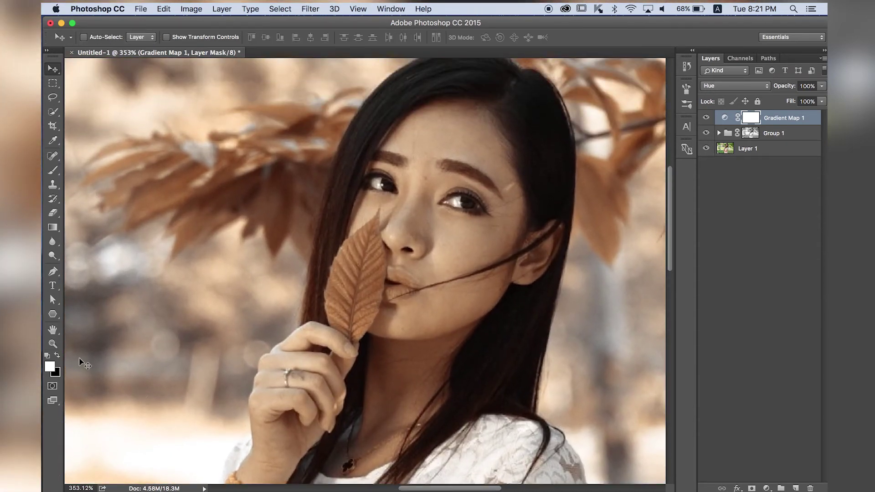
pyautogui.press('b')
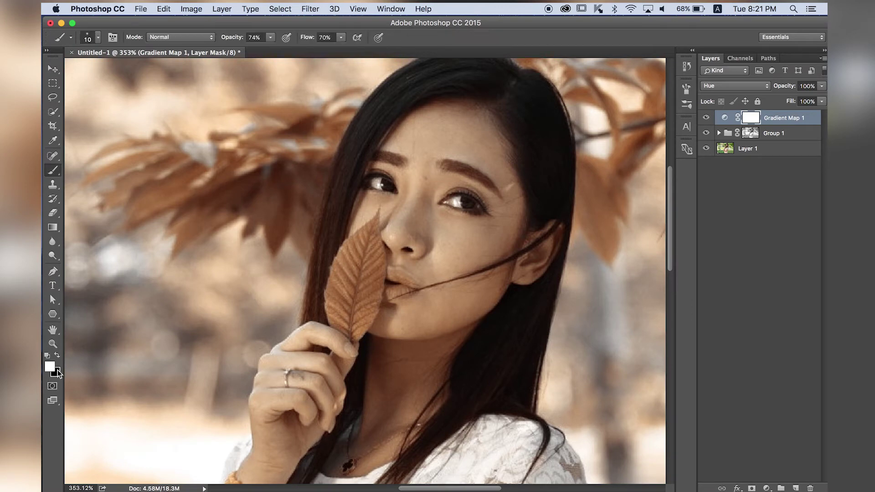
pyautogui.click(58, 355)
pyautogui.moveTo(412, 297)
pyautogui.mouseDown()
pyautogui.moveTo(449, 297)
pyautogui.moveTo(390, 317)
pyautogui.mouseUp()
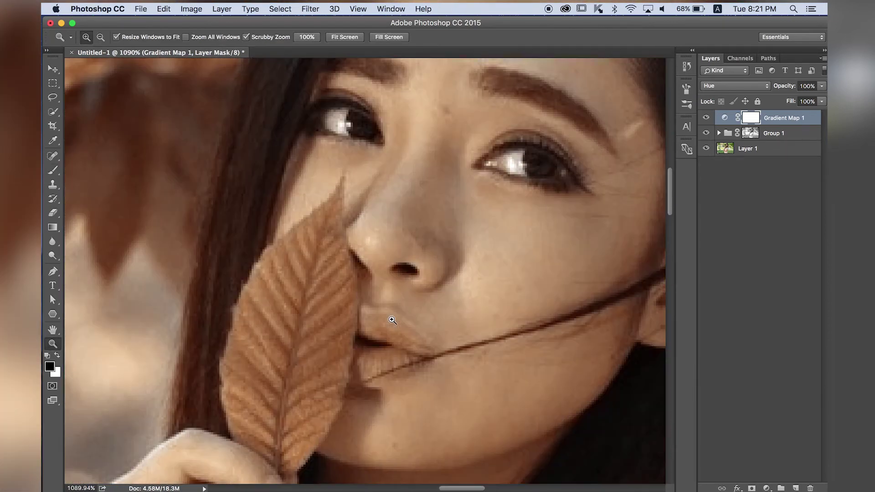
pyautogui.moveTo(406, 359)
pyautogui.mouseDown()
pyautogui.moveTo(395, 327)
pyautogui.moveTo(364, 319)
pyautogui.moveTo(399, 326)
pyautogui.moveTo(415, 347)
pyautogui.moveTo(406, 367)
pyautogui.moveTo(420, 346)
pyautogui.moveTo(417, 360)
pyautogui.moveTo(383, 371)
pyautogui.moveTo(361, 367)
pyautogui.moveTo(370, 324)
pyautogui.moveTo(366, 339)
pyautogui.moveTo(384, 364)
pyautogui.moveTo(397, 347)
pyautogui.moveTo(422, 348)
pyautogui.moveTo(426, 360)
pyautogui.moveTo(362, 375)
pyautogui.moveTo(363, 344)
pyautogui.moveTo(365, 374)
pyautogui.moveTo(372, 357)
pyautogui.moveTo(406, 347)
pyautogui.moveTo(388, 338)
pyautogui.mouseUp()
pyautogui.press('[')
pyautogui.press('[')
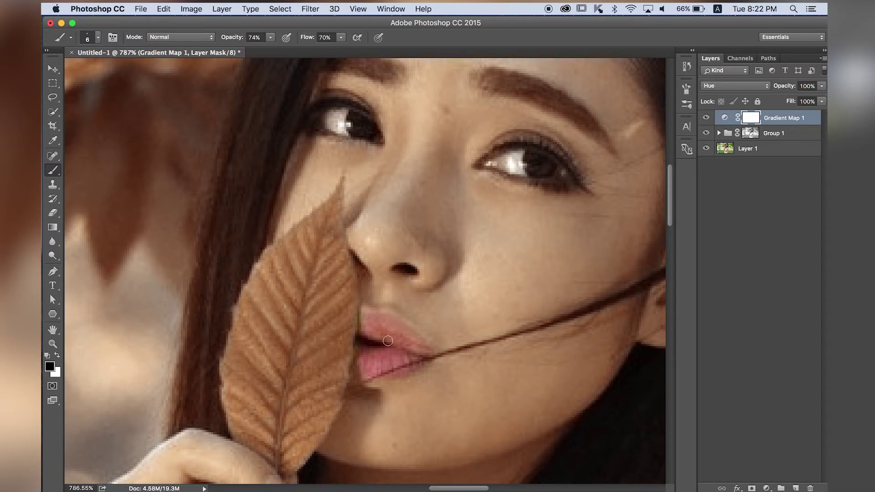
pyautogui.press('x')
pyautogui.press('x')
# Zoom out and review the lip masking at fit-to-screen and 100% views
pyautogui.press('z')
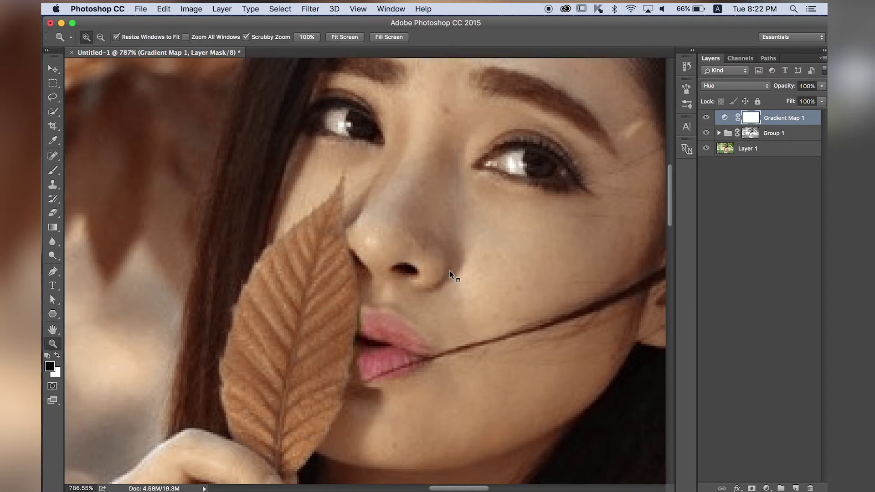
pyautogui.press('alt')
pyautogui.keyDown('alt'); pyautogui.click(448, 272); pyautogui.keyUp('alt')
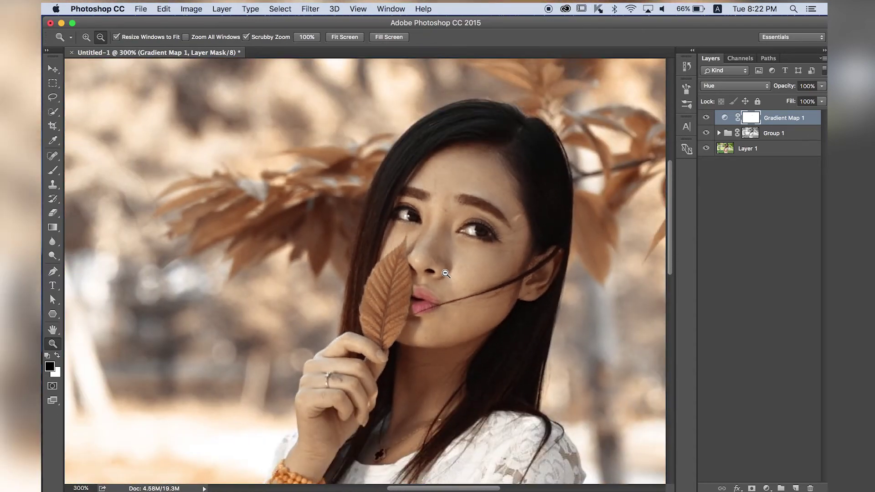
pyautogui.keyDown('alt'); pyautogui.click(446, 274); pyautogui.keyUp('alt')
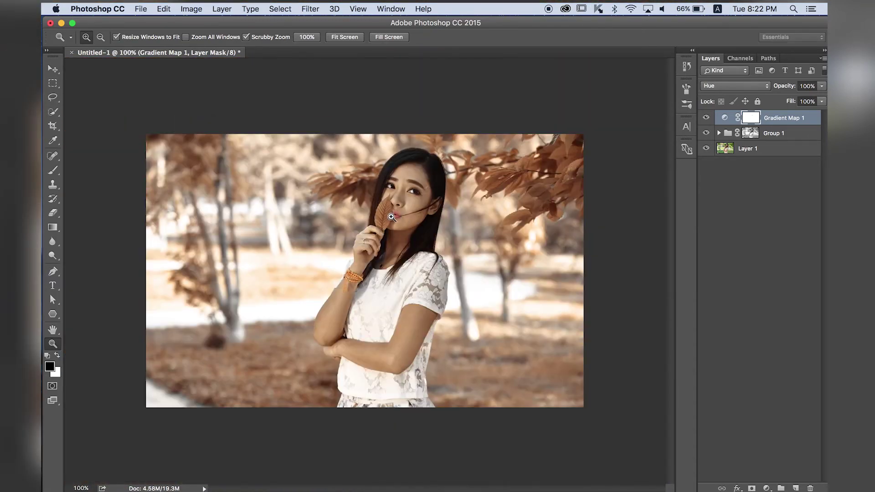
pyautogui.moveTo(404, 219); pyautogui.dragTo(475, 217)
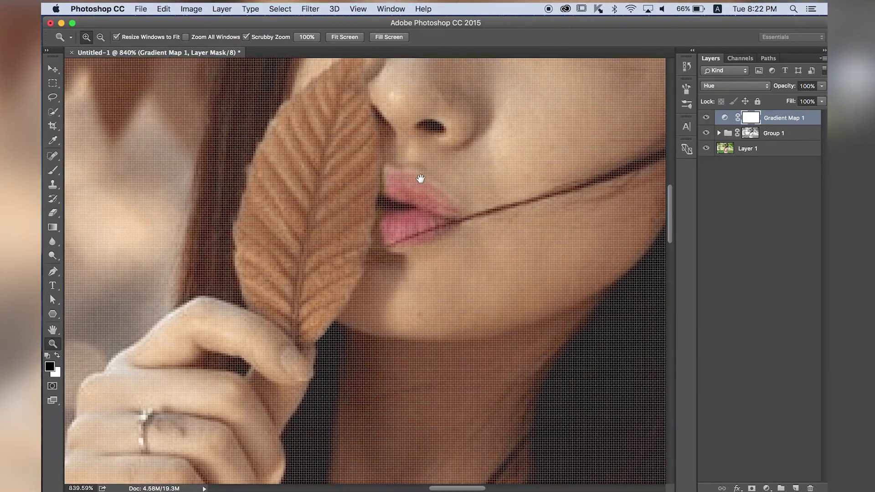
pyautogui.moveTo(420, 178); pyautogui.dragTo(381, 248)
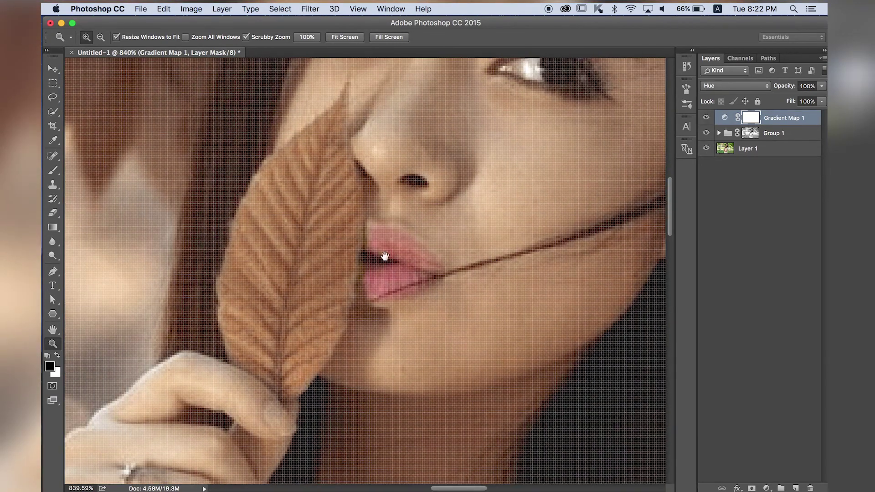
pyautogui.press('b')
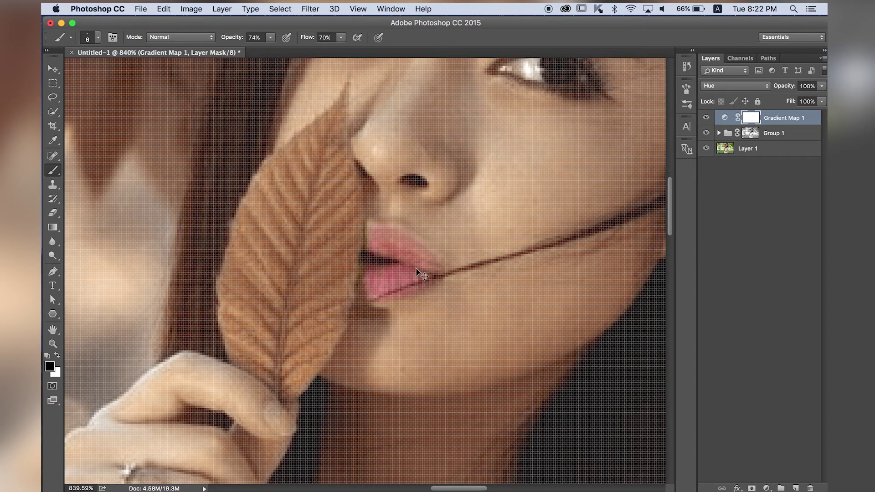
pyautogui.hotkey('ctrl', '0')
pyautogui.hotkey('ctrl', '1')
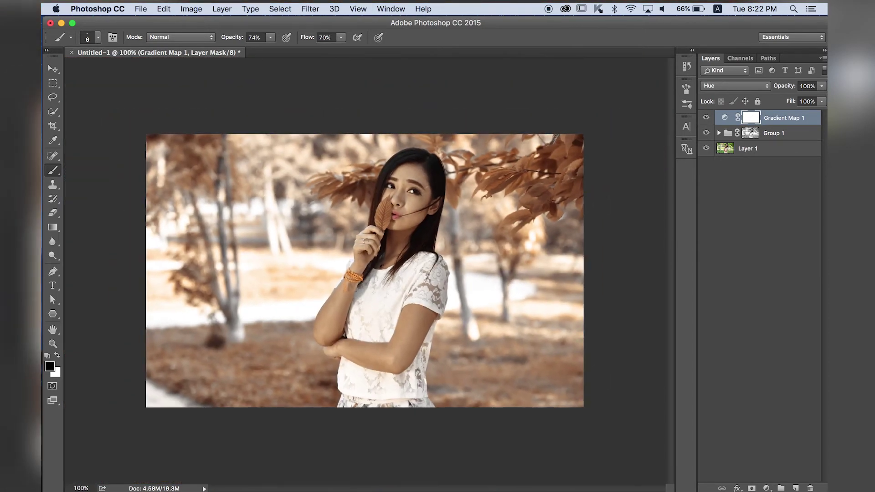
pyautogui.press('v')
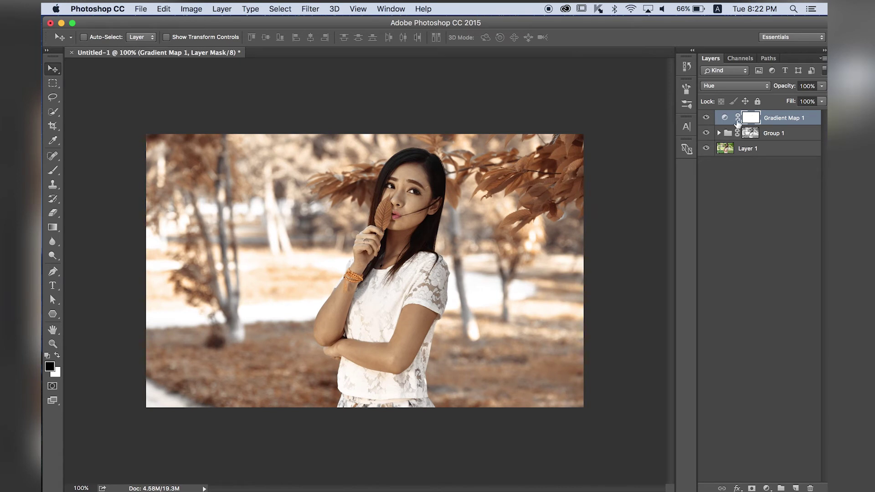
# Add a Color Balance layer with midtones set to +2, -10, +5
pyautogui.click(766, 488)
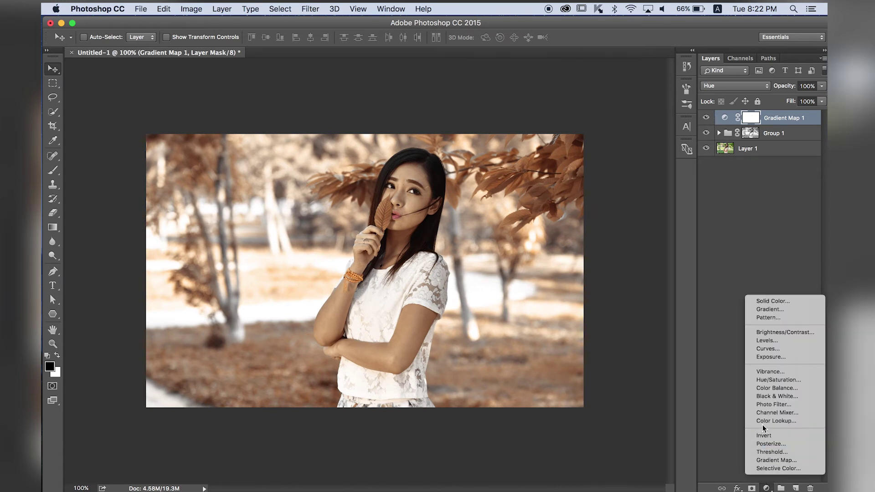
pyautogui.click(771, 389)
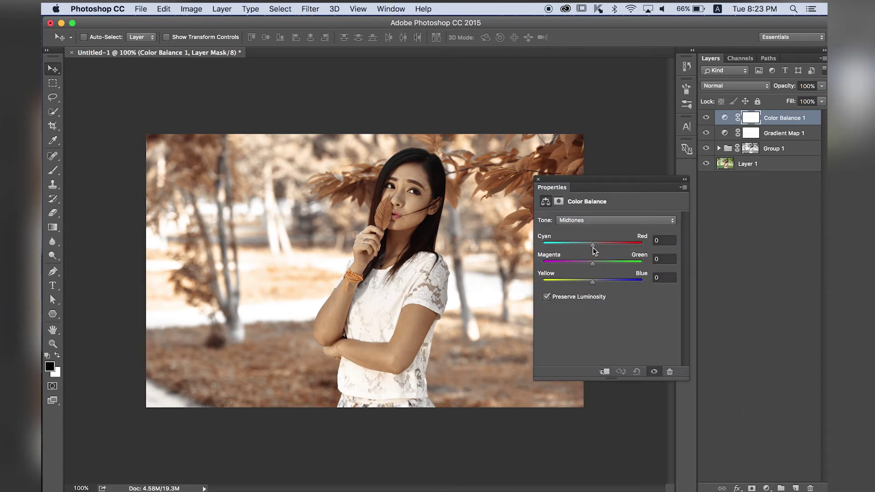
pyautogui.moveTo(593, 247)
pyautogui.mouseDown()
pyautogui.moveTo(601, 246)
pyautogui.moveTo(586, 246)
pyautogui.moveTo(600, 264)
pyautogui.moveTo(591, 264)
pyautogui.mouseUp()
pyautogui.moveTo(597, 283); pyautogui.dragTo(597, 283)
pyautogui.moveTo(594, 245); pyautogui.dragTo(587, 263)
pyautogui.click(536, 180)
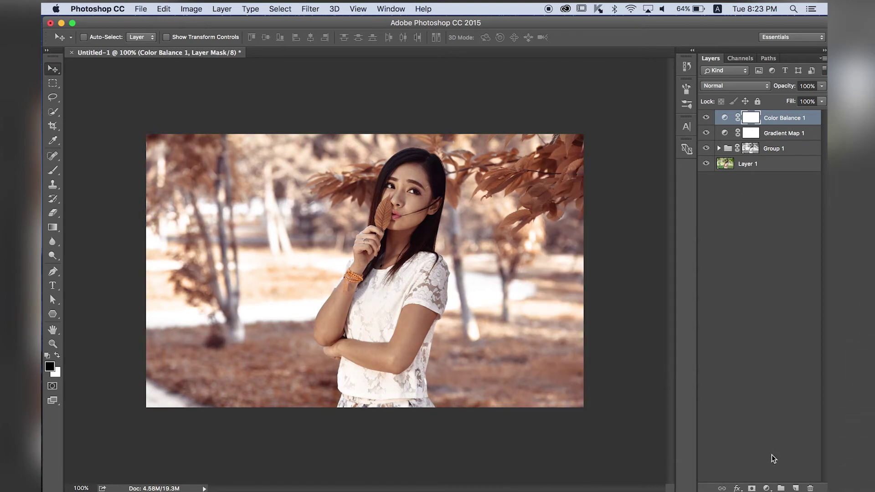
pyautogui.click(767, 489)
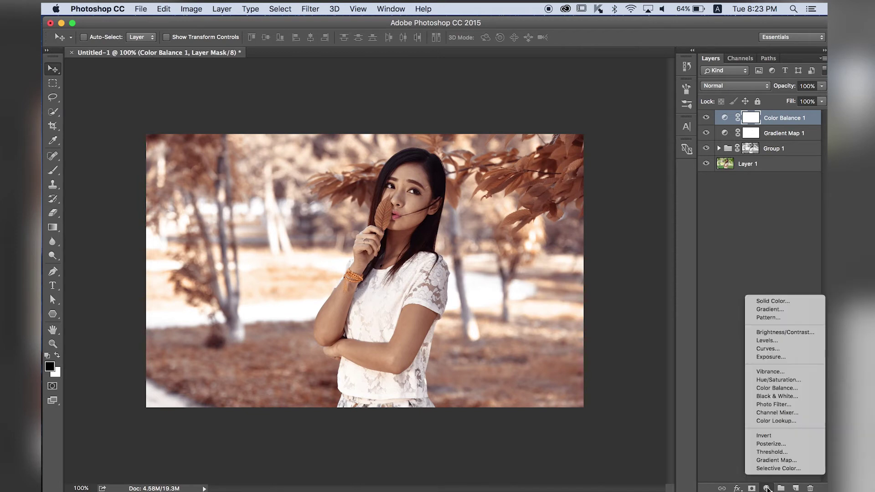
# Add a Color Lookup layer using the Kodak 5218 Kodak 2395 3DLUT look
pyautogui.click(792, 422)
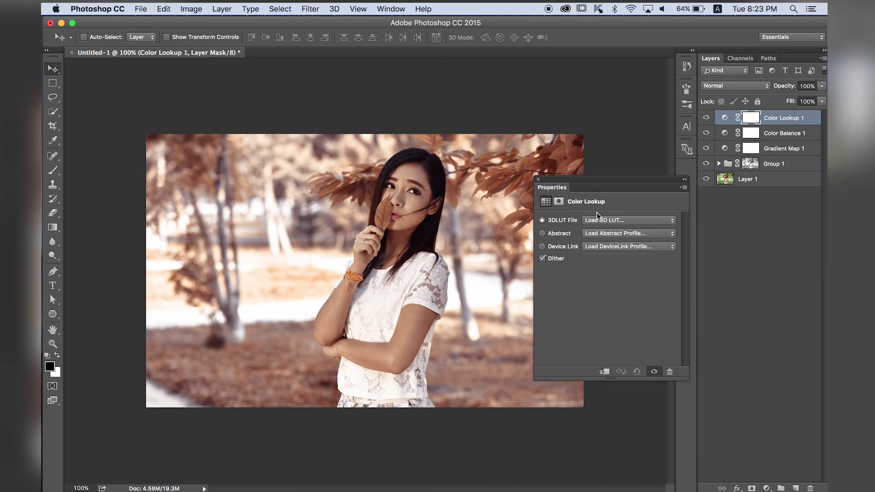
pyautogui.moveTo(580, 179); pyautogui.dragTo(569, 161)
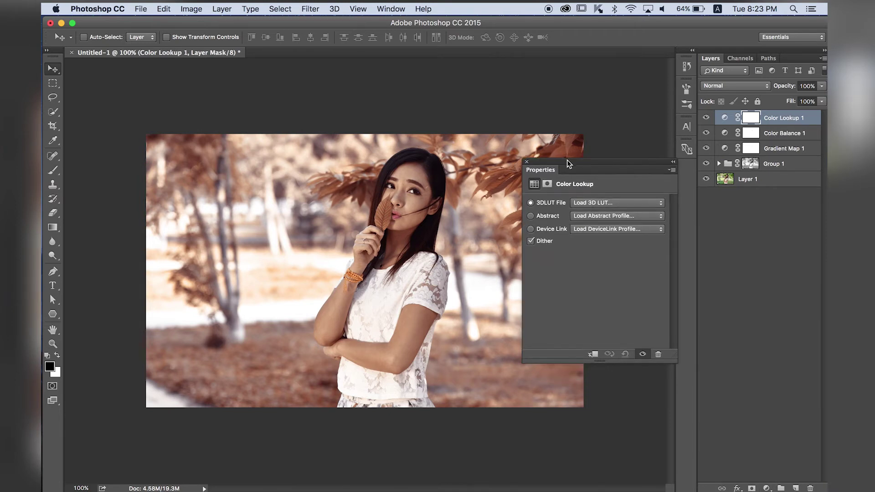
pyautogui.click(595, 204)
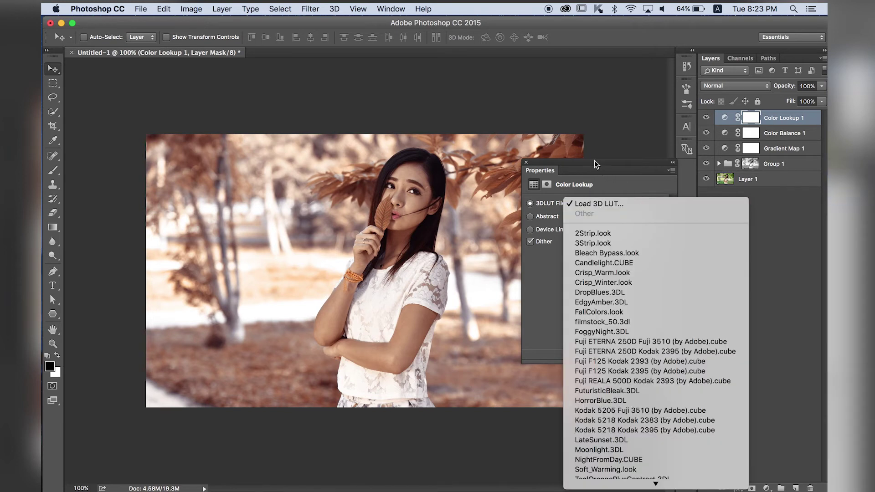
pyautogui.click(594, 95)
pyautogui.moveTo(576, 163); pyautogui.dragTo(578, 89)
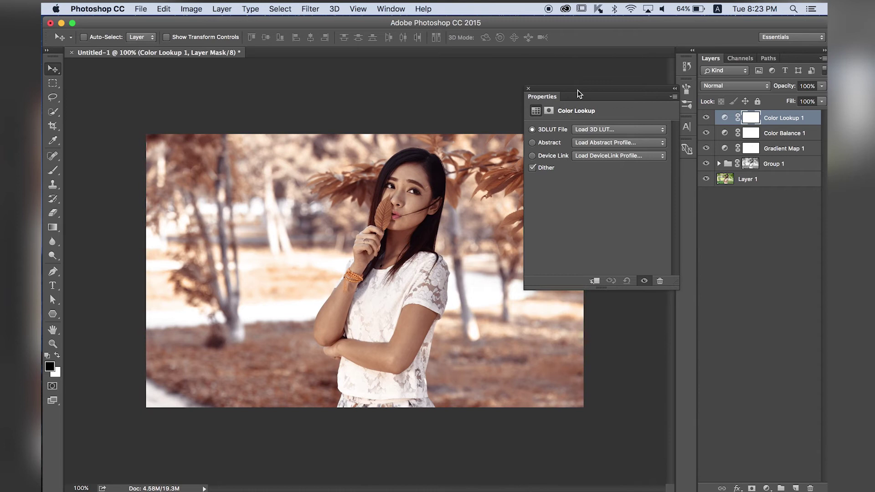
pyautogui.click(603, 131)
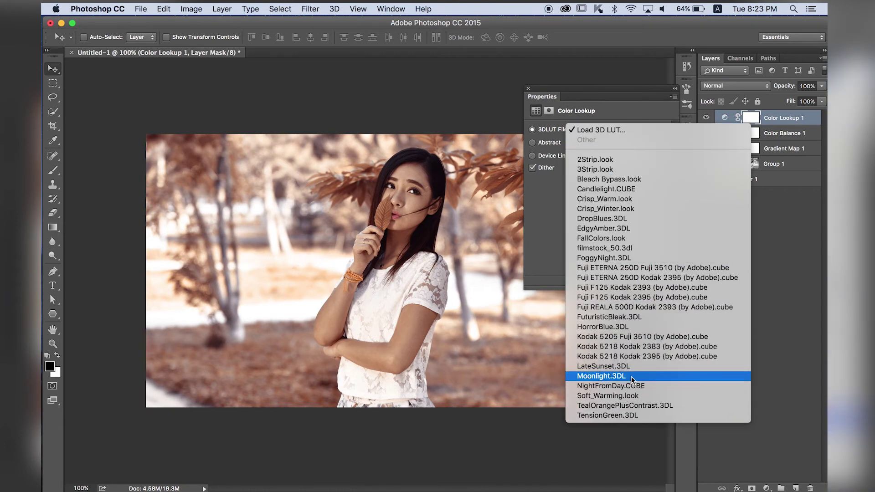
pyautogui.click(652, 359)
pyautogui.click(528, 89)
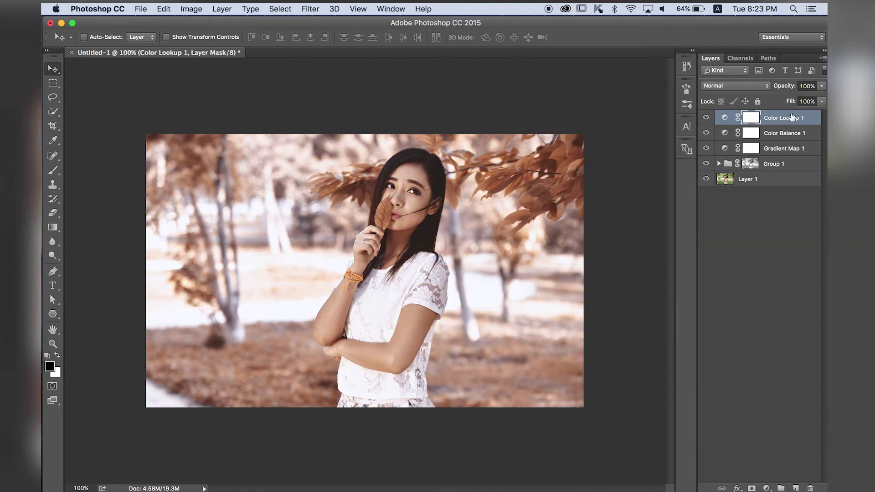
# Compare the grade on and off, then set the Color Lookup layer opacity to 39%
pyautogui.click(821, 85)
pyautogui.moveTo(821, 95); pyautogui.dragTo(712, 105)
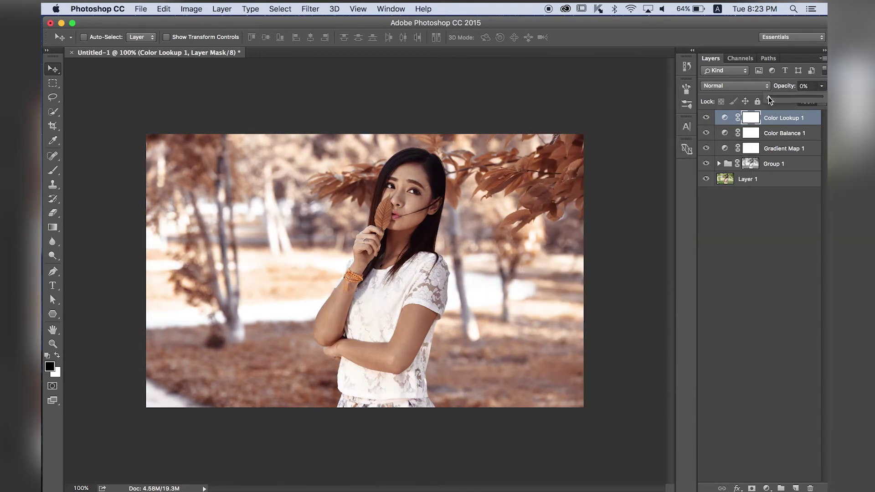
pyautogui.moveTo(788, 101)
pyautogui.mouseDown()
pyautogui.moveTo(822, 99)
pyautogui.moveTo(721, 103)
pyautogui.mouseUp()
pyautogui.click(706, 118)
pyautogui.click(707, 117)
pyautogui.click(821, 87)
pyautogui.moveTo(786, 97); pyautogui.dragTo(793, 98)
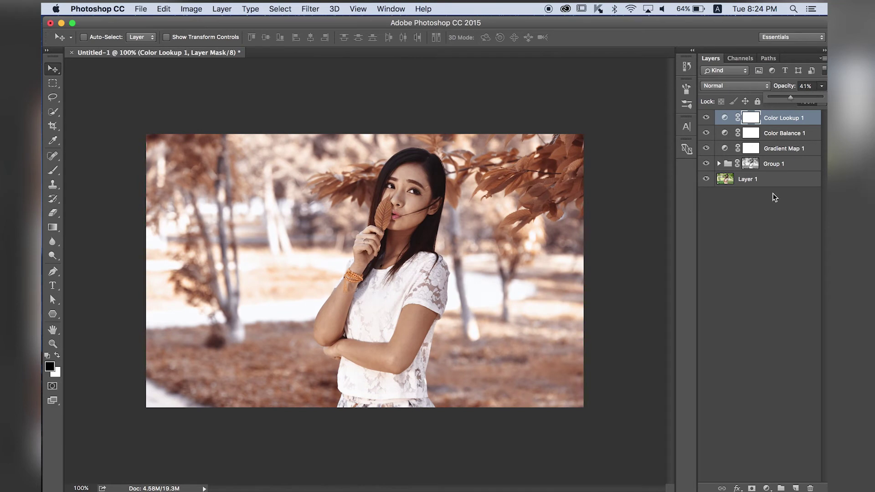
pyautogui.click(791, 97)
pyautogui.moveTo(789, 97); pyautogui.dragTo(787, 98)
pyautogui.click(485, 95)
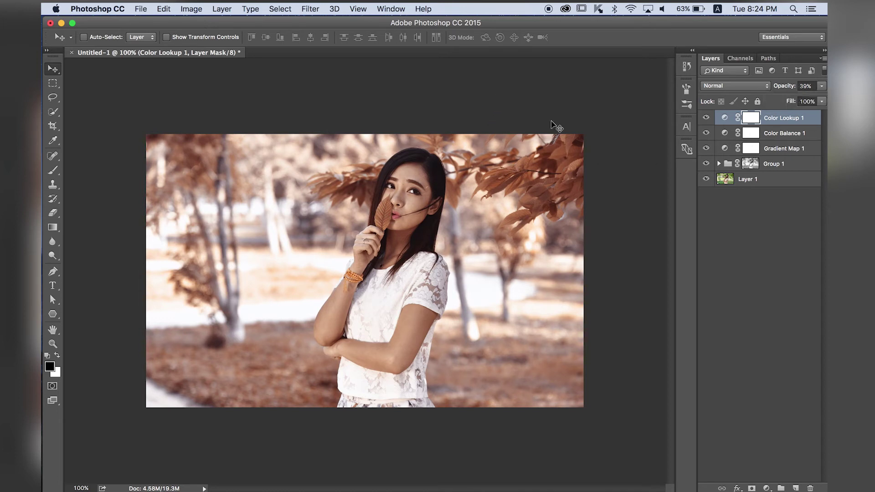
pyautogui.click(767, 488)
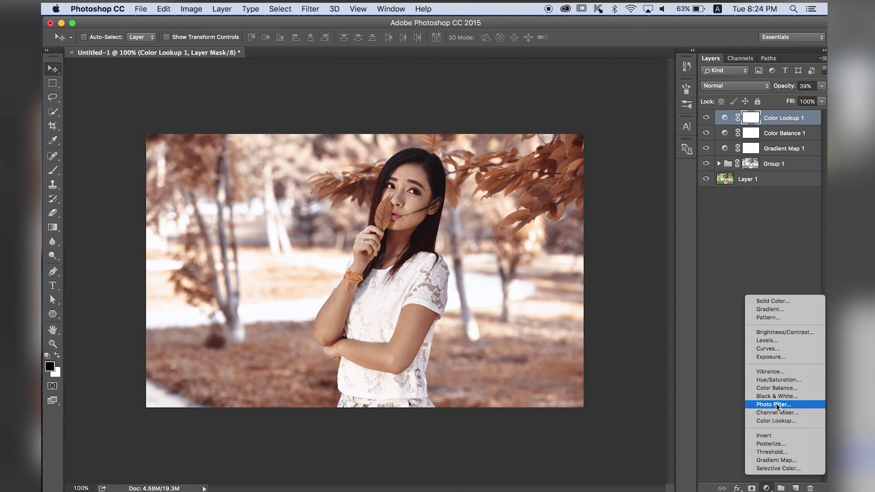
# Add a Photo Filter layer with a pale yellow filter colour
pyautogui.click(777, 405)
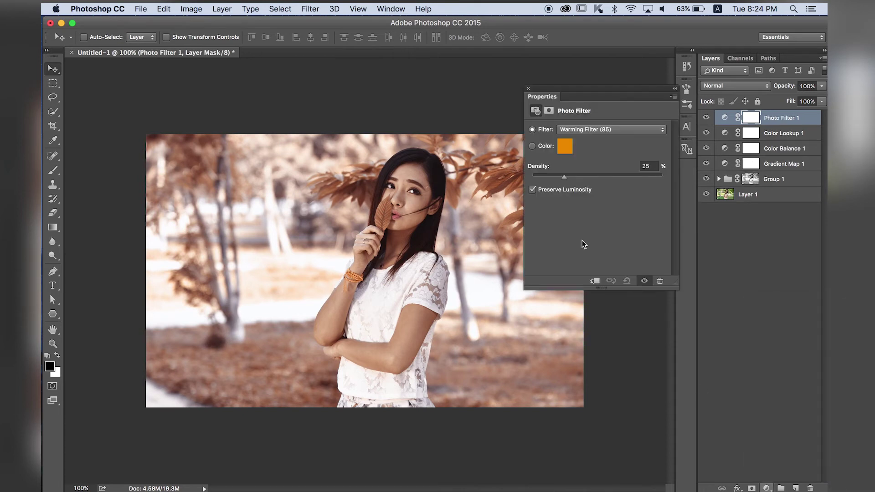
pyautogui.click(566, 152)
pyautogui.click(621, 377)
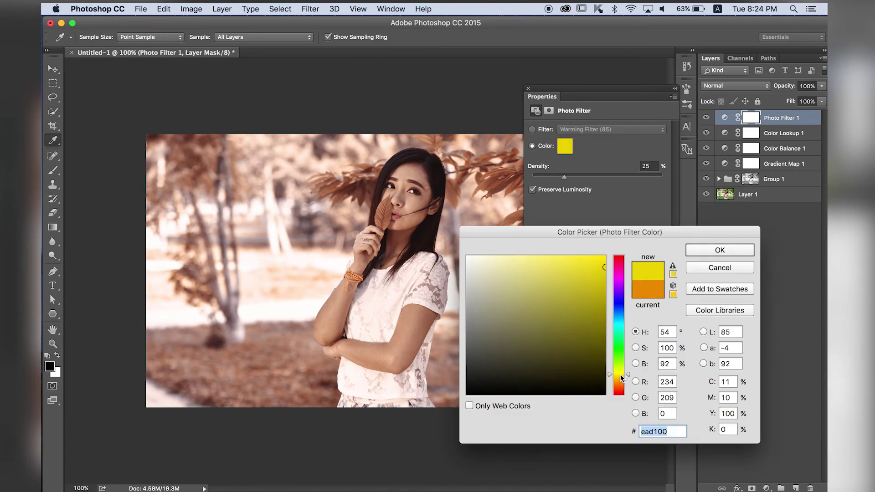
pyautogui.click(513, 264)
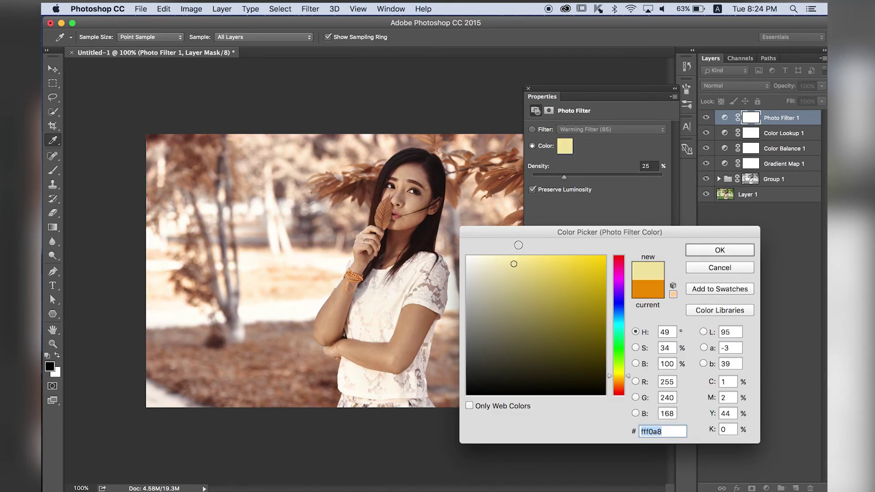
pyautogui.moveTo(518, 245)
pyautogui.mouseDown()
pyautogui.moveTo(508, 244)
pyautogui.moveTo(501, 262)
pyautogui.mouseUp()
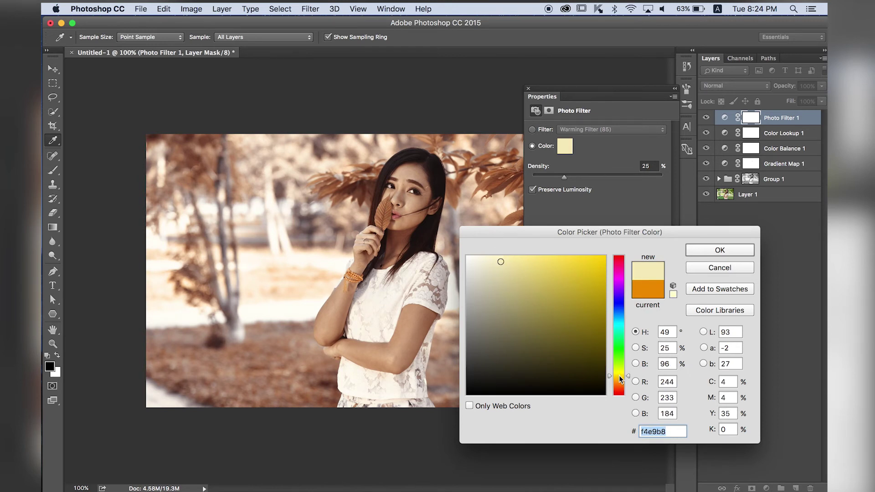
pyautogui.moveTo(619, 376); pyautogui.dragTo(620, 375)
pyautogui.click(691, 250)
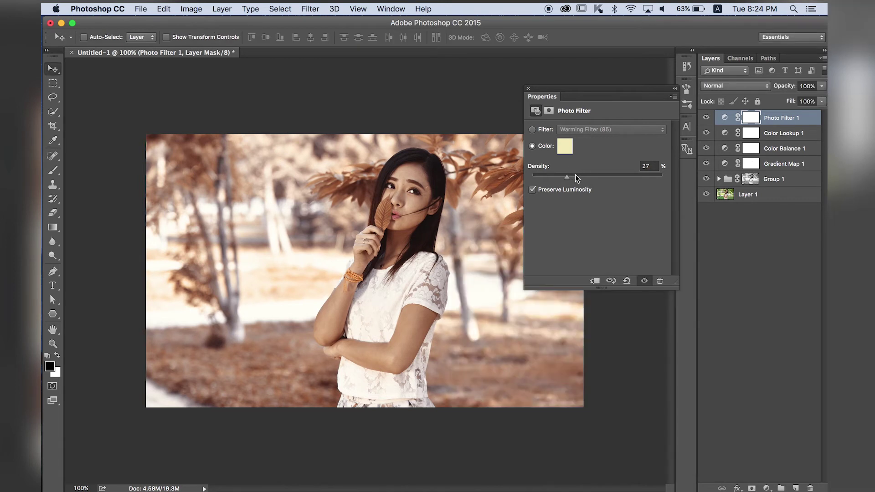
# Lower the Photo Filter density to 12% and set its layer opacity to 41%
pyautogui.moveTo(575, 175); pyautogui.dragTo(578, 175)
pyautogui.moveTo(570, 174); pyautogui.dragTo(547, 177)
pyautogui.click(529, 88)
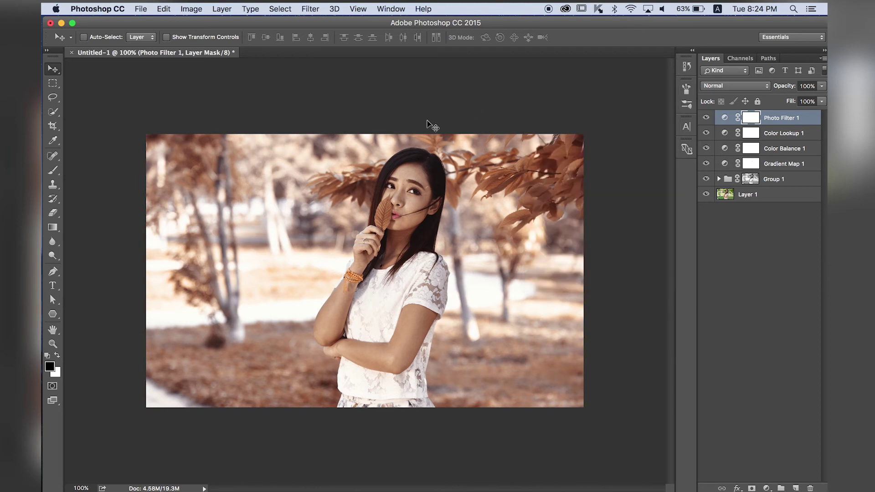
pyautogui.click(707, 118)
pyautogui.click(707, 117)
pyautogui.click(706, 118)
pyautogui.moveTo(821, 87); pyautogui.dragTo(772, 96)
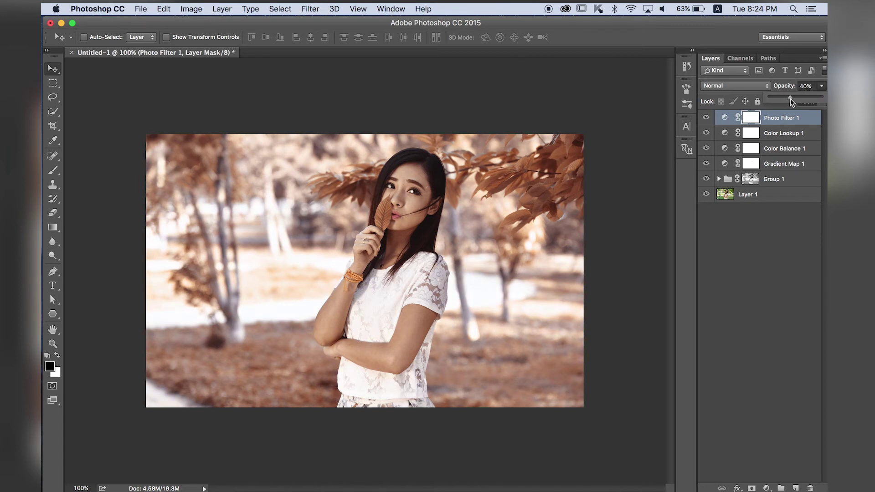
pyautogui.moveTo(790, 99); pyautogui.dragTo(792, 99)
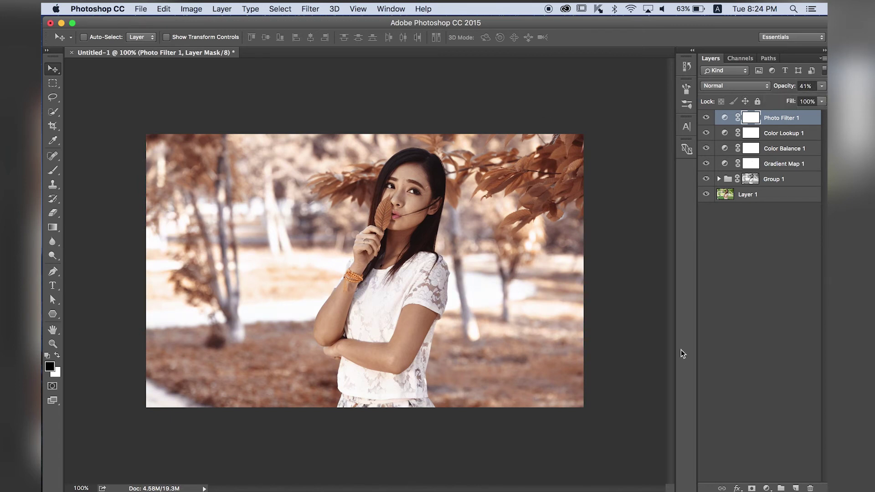
pyautogui.click(766, 489)
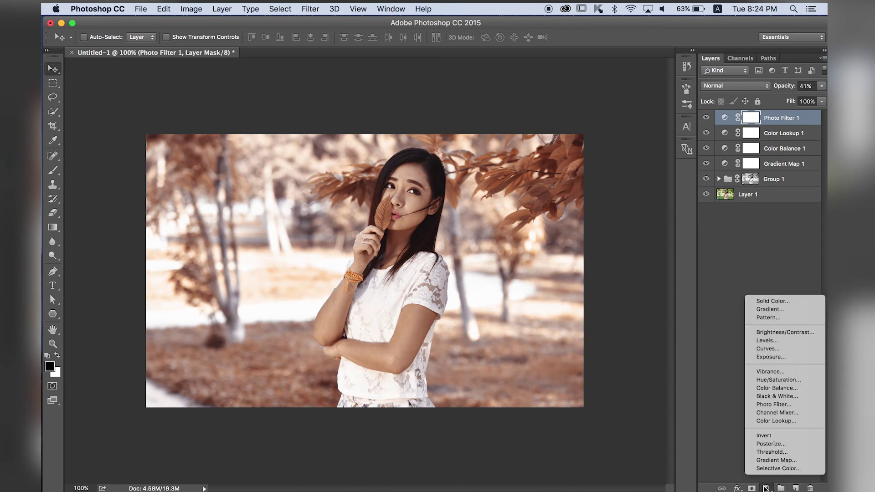
# Add a Hue/Saturation layer and try out Hue and Saturation slider settings
pyautogui.click(796, 381)
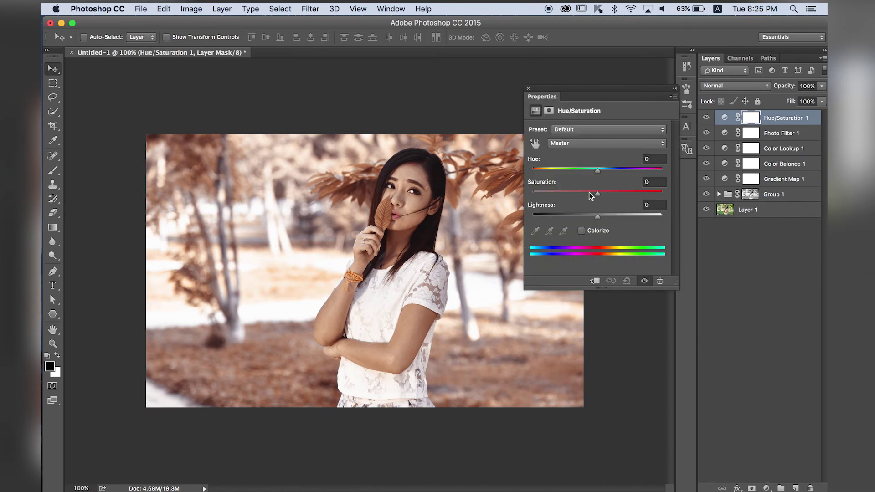
pyautogui.moveTo(598, 170); pyautogui.dragTo(595, 168)
pyautogui.moveTo(597, 192); pyautogui.dragTo(598, 190)
pyautogui.moveTo(594, 172)
pyautogui.mouseDown()
pyautogui.moveTo(582, 192)
pyautogui.moveTo(654, 197)
pyautogui.moveTo(587, 196)
pyautogui.moveTo(600, 195)
pyautogui.mouseUp()
pyautogui.moveTo(594, 170)
pyautogui.mouseDown()
pyautogui.moveTo(510, 173)
pyautogui.moveTo(618, 171)
pyautogui.moveTo(538, 172)
pyautogui.moveTo(592, 171)
pyautogui.mouseUp()
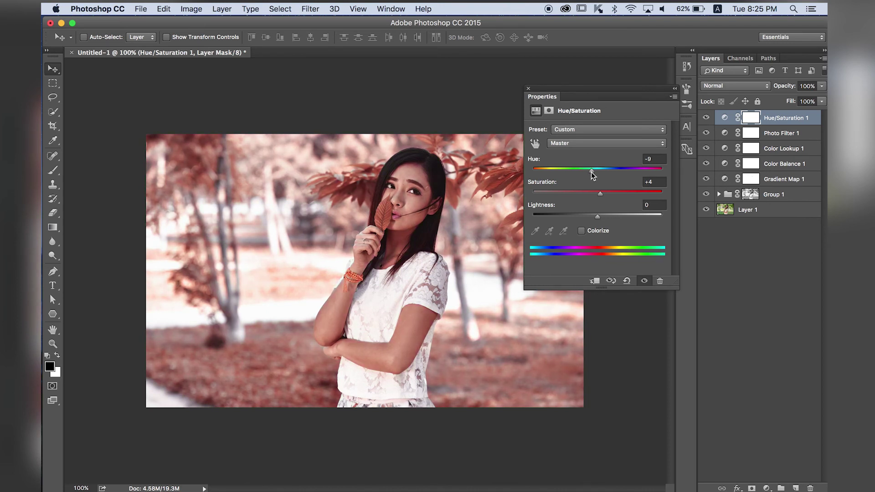
pyautogui.moveTo(600, 193); pyautogui.dragTo(593, 172)
pyautogui.click(528, 88)
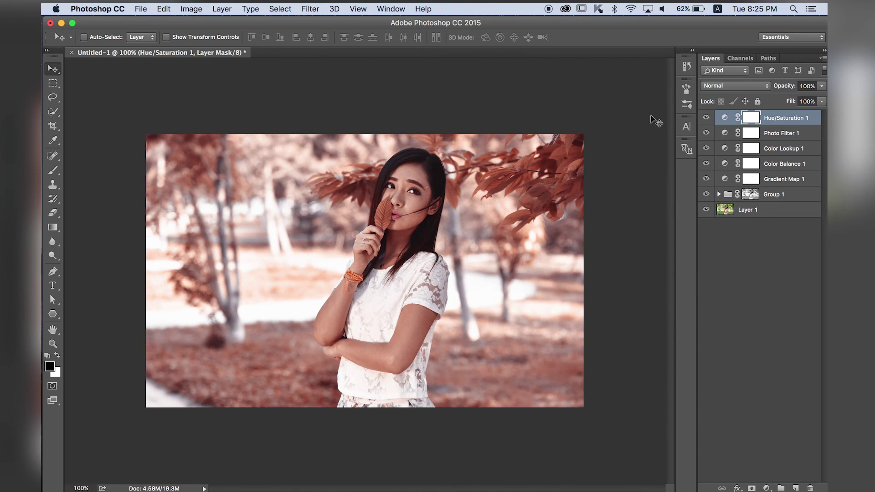
# Compare the adjustment on and off, then fine-tune Hue to around -8 with Saturation +2
pyautogui.click(706, 118)
pyautogui.click(706, 118)
pyautogui.click(707, 118)
pyautogui.click(706, 119)
pyautogui.click(706, 118)
pyautogui.doubleClick(724, 118)
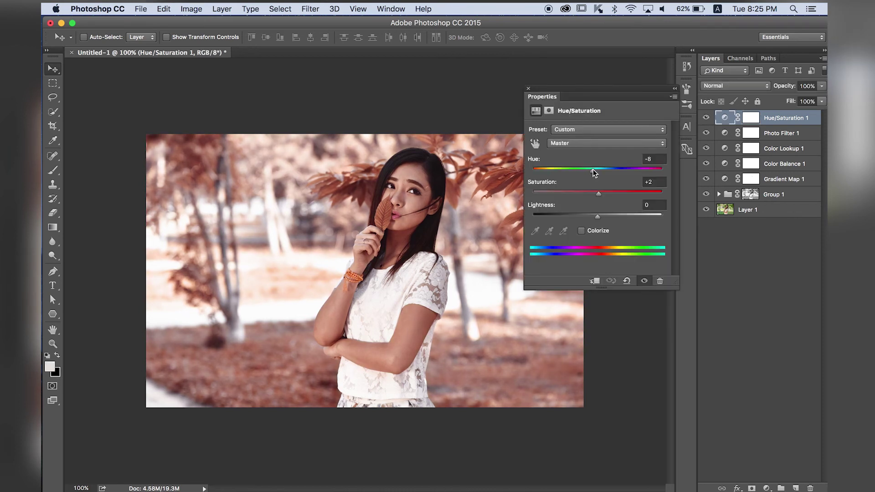
pyautogui.moveTo(592, 169); pyautogui.dragTo(594, 170)
pyautogui.click(687, 104)
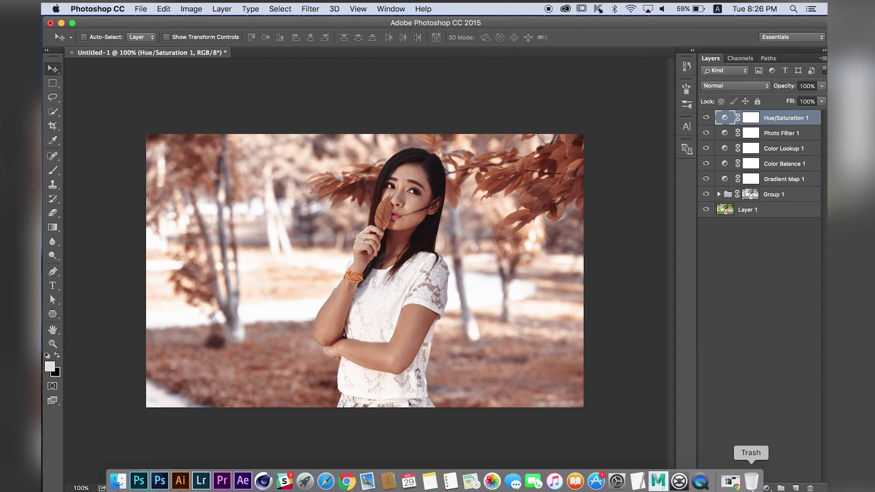
# Add a Solid Color fill layer in dark grey #282727
pyautogui.click(766, 488)
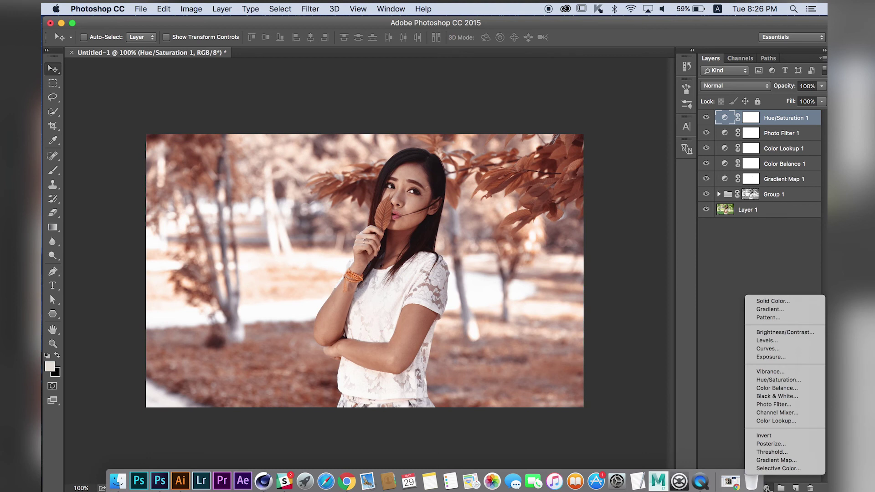
pyautogui.click(717, 366)
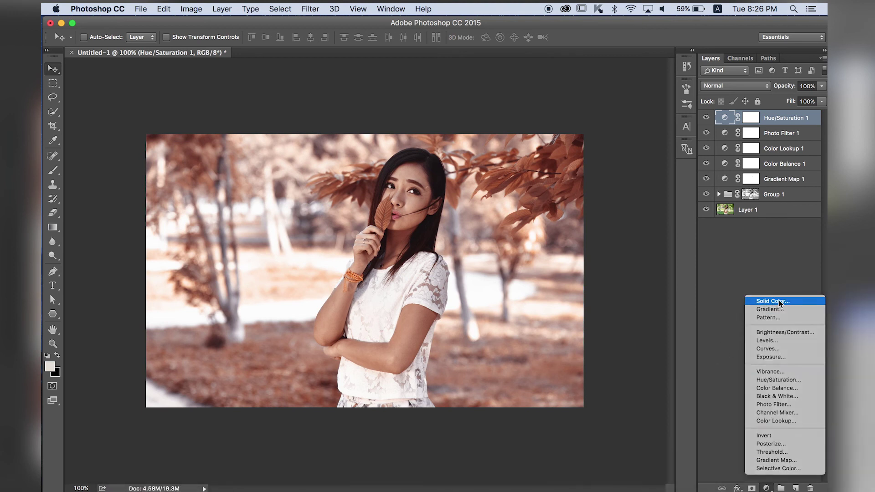
pyautogui.click(781, 302)
pyautogui.moveTo(535, 234); pyautogui.dragTo(567, 168)
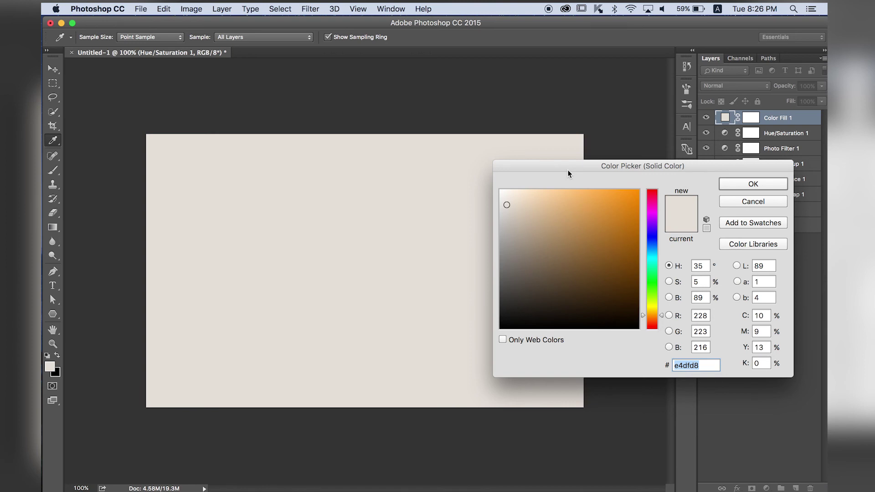
pyautogui.moveTo(524, 294); pyautogui.dragTo(500, 306)
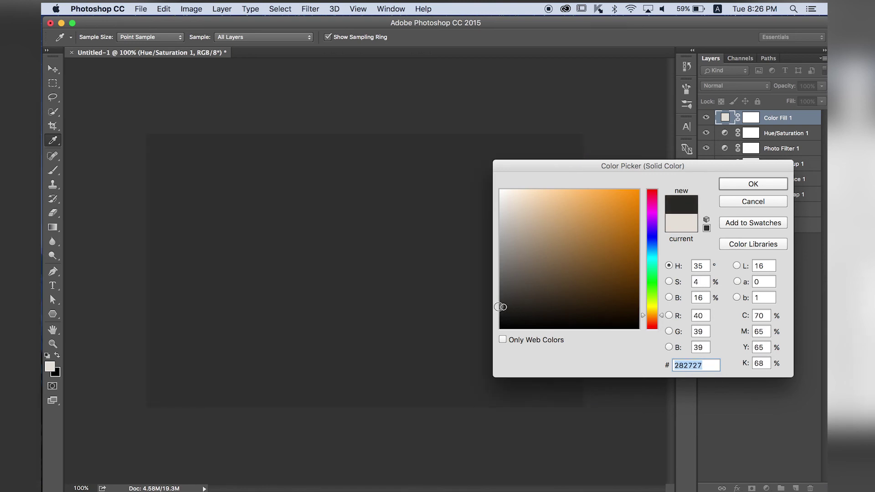
pyautogui.click(751, 185)
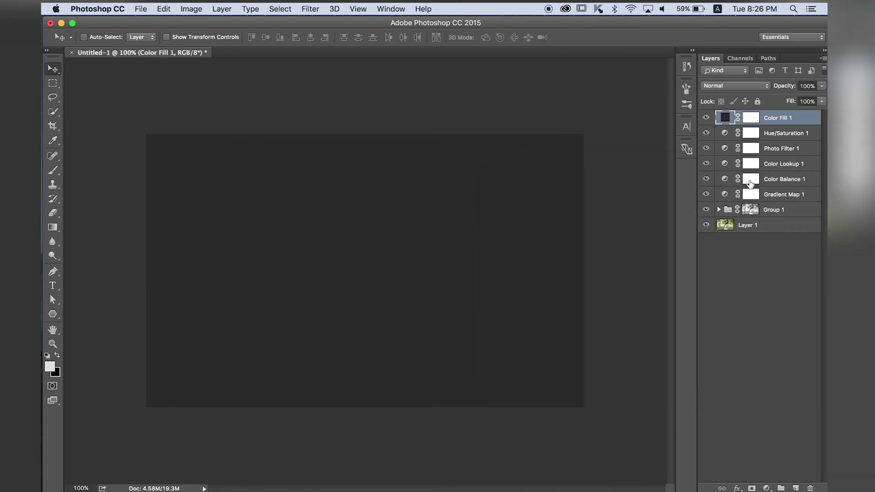
# Blend the dark fill in Lighten mode at 52% opacity
pyautogui.click(732, 86)
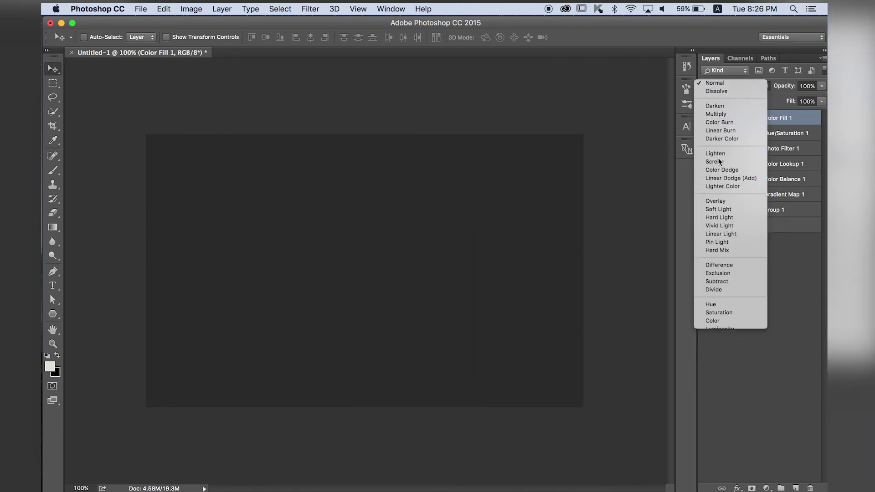
pyautogui.click(716, 154)
pyautogui.click(720, 87)
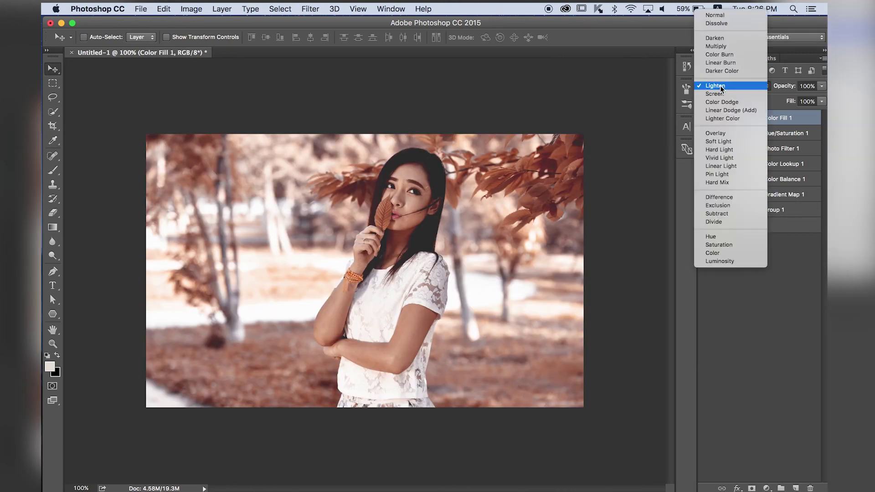
pyautogui.click(720, 88)
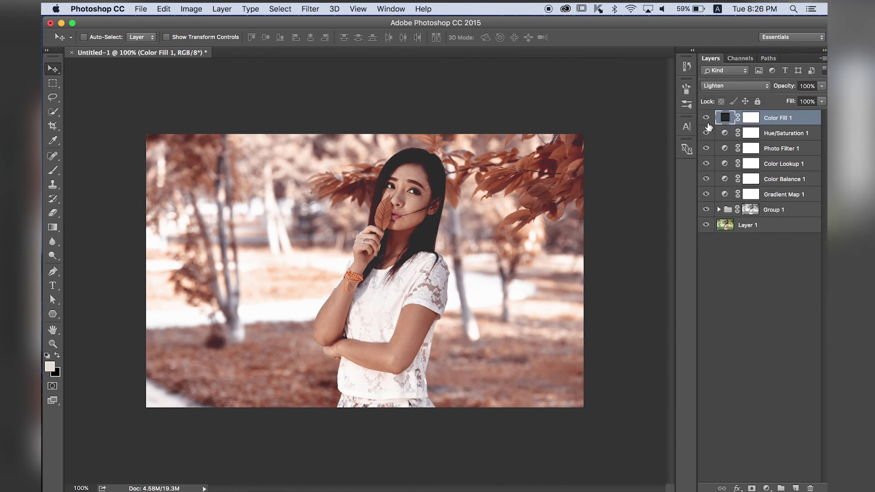
pyautogui.click(706, 119)
pyautogui.click(706, 119)
pyautogui.click(706, 118)
pyautogui.click(706, 118)
pyautogui.click(822, 86)
pyautogui.moveTo(770, 97); pyautogui.dragTo(773, 97)
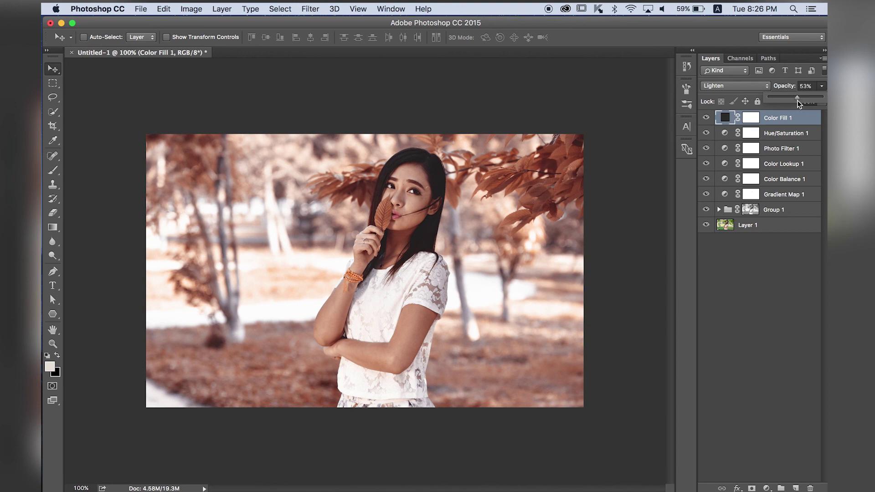
pyautogui.moveTo(796, 100); pyautogui.dragTo(796, 100)
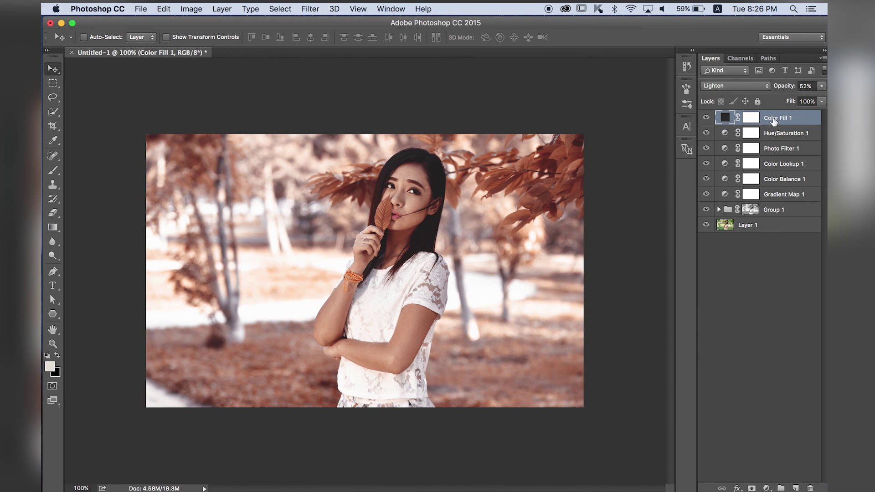
# Stamp the visible layers, add Blend If contrast on a copy, and merge them
pyautogui.hotkey('ctrl', 'alt', 'shift', 'e')
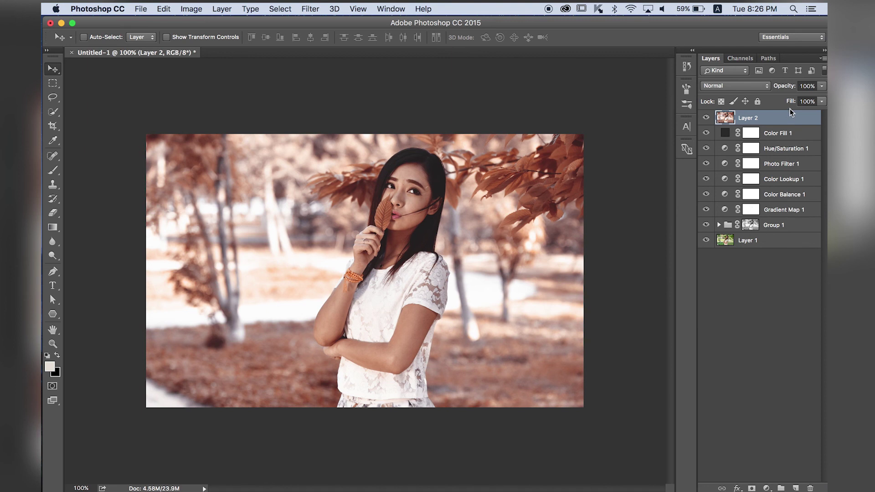
pyautogui.hotkey('ctrl', 'j')
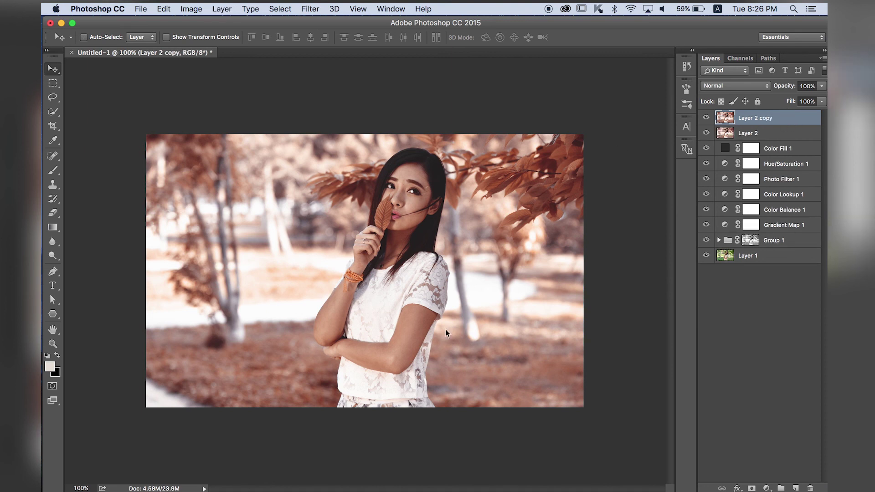
pyautogui.hotkey('ctrl', 'alt', 'b')
pyautogui.moveTo(371, 283)
pyautogui.mouseDown()
pyautogui.moveTo(392, 283)
pyautogui.moveTo(390, 306)
pyautogui.mouseUp()
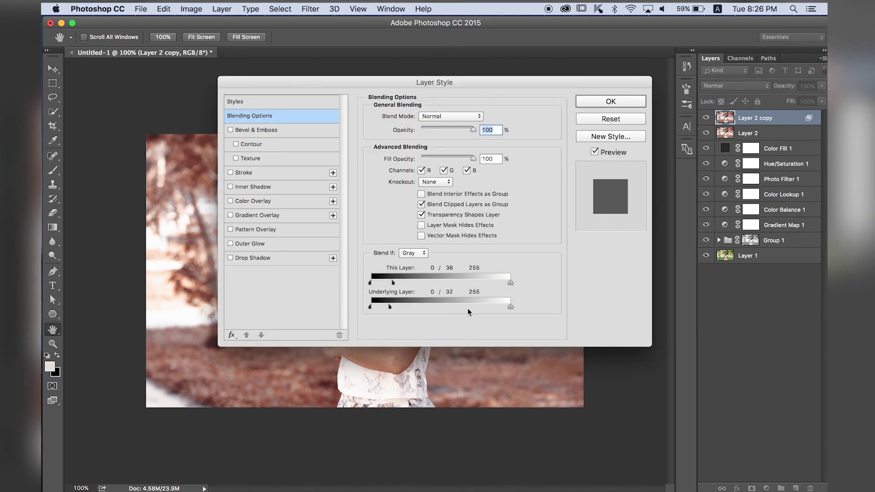
pyautogui.moveTo(511, 306); pyautogui.dragTo(467, 306)
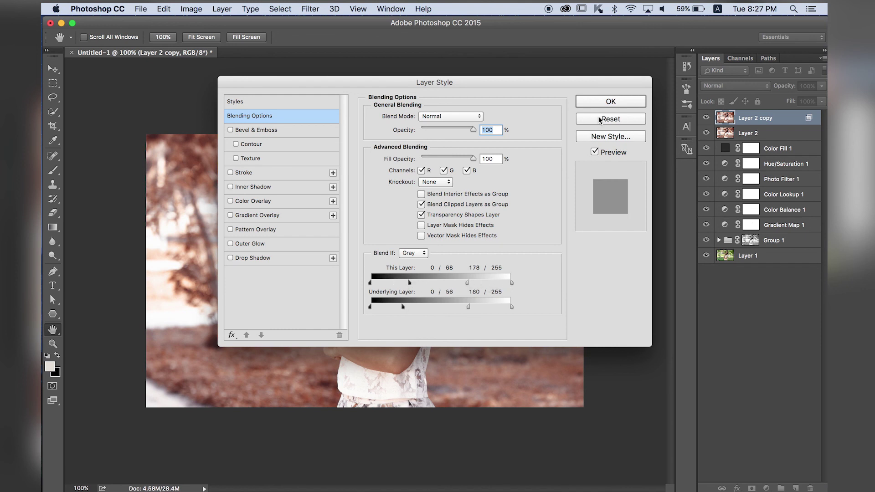
pyautogui.press('Return')
pyautogui.keyDown('shift'); pyautogui.click(754, 133); pyautogui.keyUp('shift')
pyautogui.hotkey('ctrl', 'e')
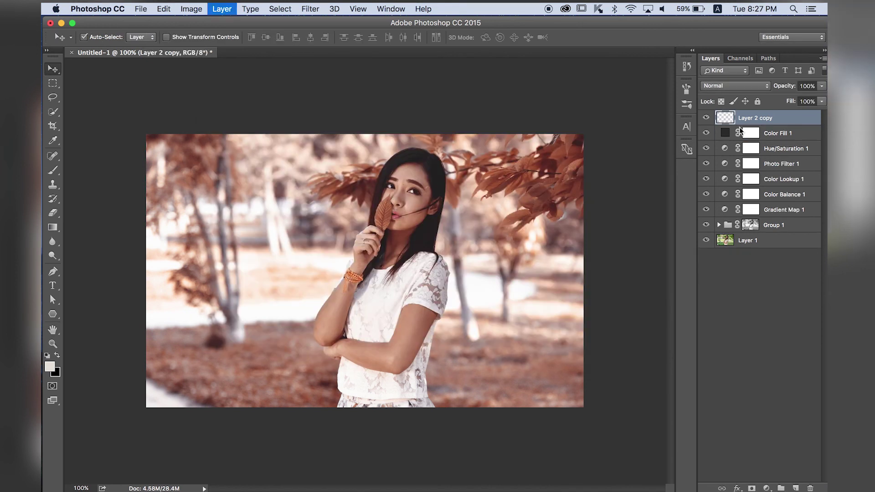
# Sharpen with a High Pass copy in Overlay mode, merged down into the layer below
pyautogui.hotkey('ctrl', 'j')
pyautogui.click(310, 9)
pyautogui.moveTo(318, 233)
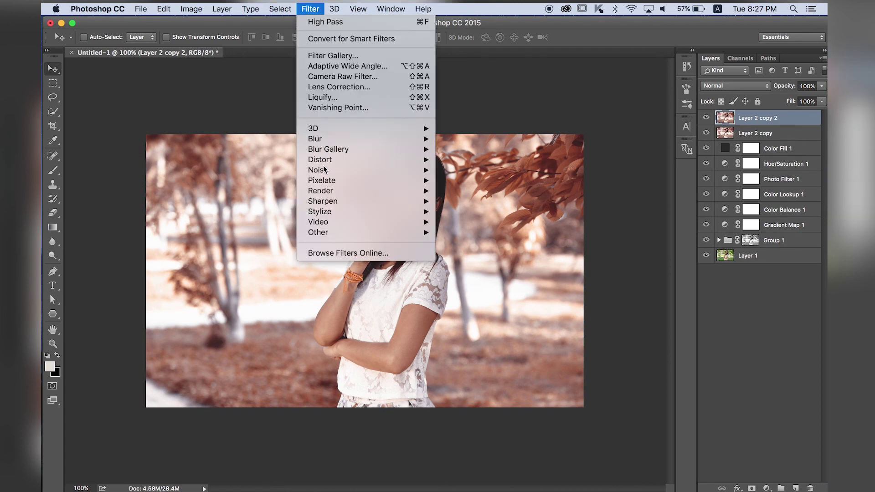
pyautogui.click(455, 243)
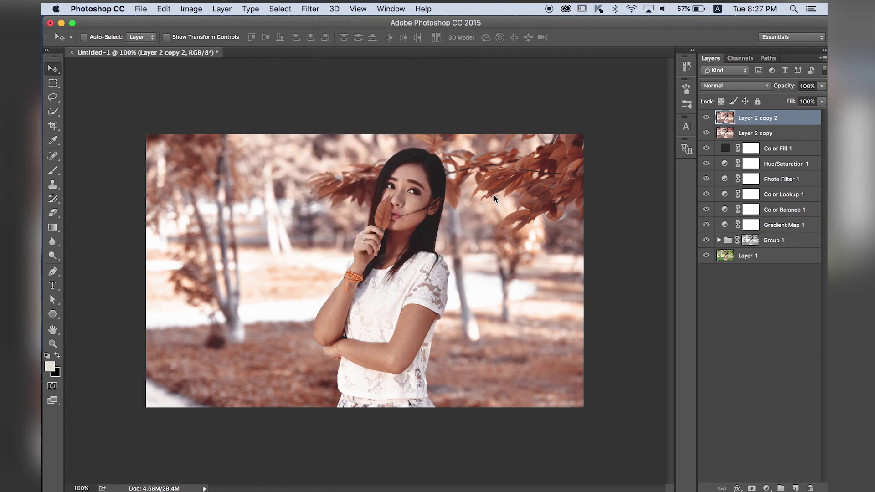
pyautogui.click(490, 168)
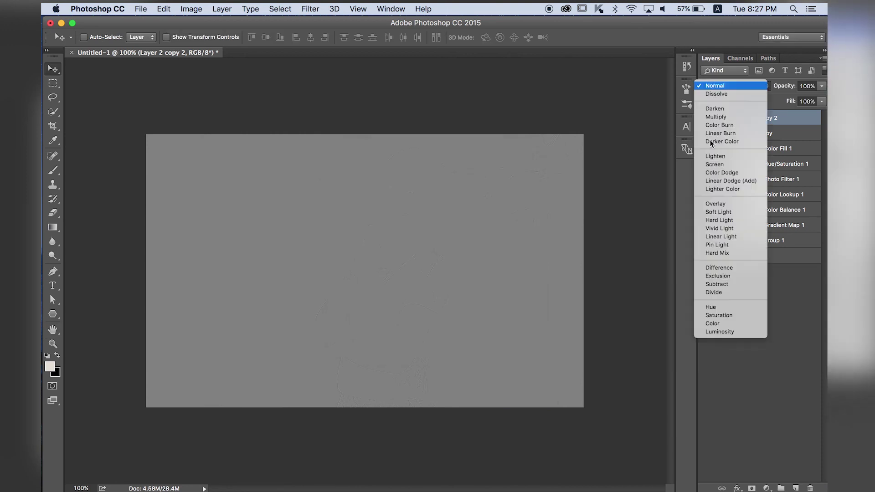
pyautogui.click(729, 86)
pyautogui.click(714, 206)
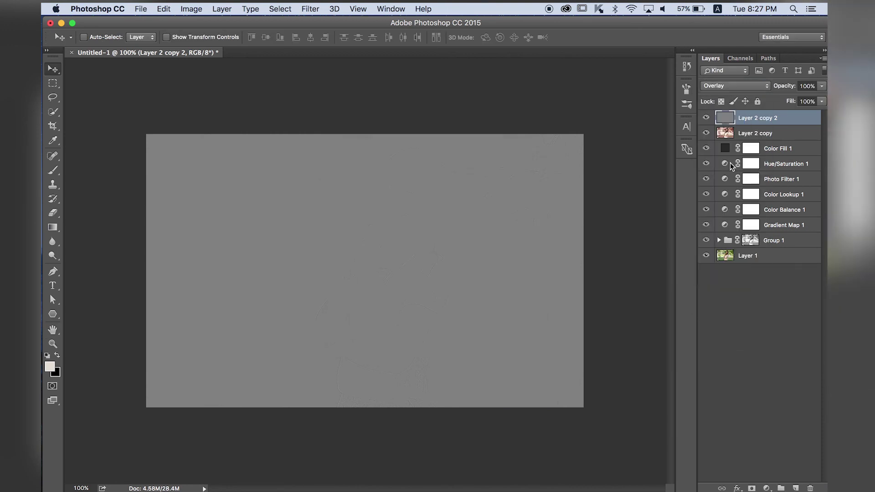
pyautogui.keyDown('shift'); pyautogui.click(741, 133); pyautogui.keyUp('shift')
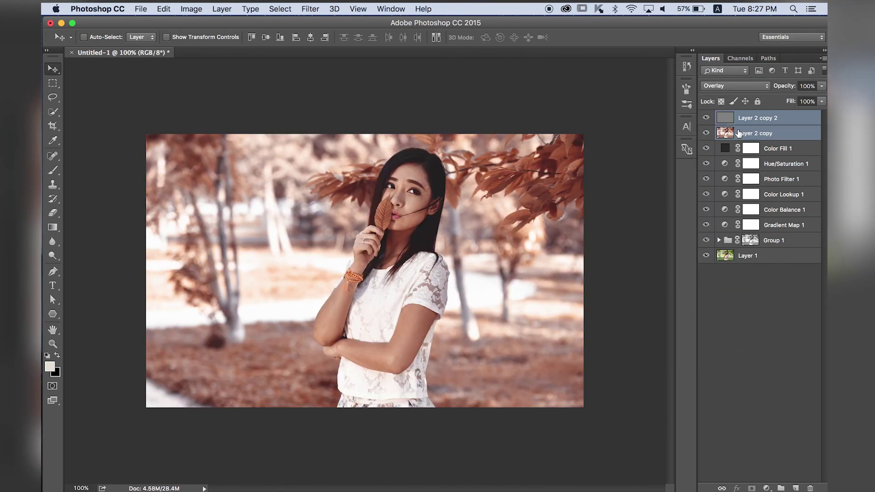
pyautogui.hotkey('ctrl', 'e')
pyautogui.moveTo(397, 219); pyautogui.dragTo(425, 221)
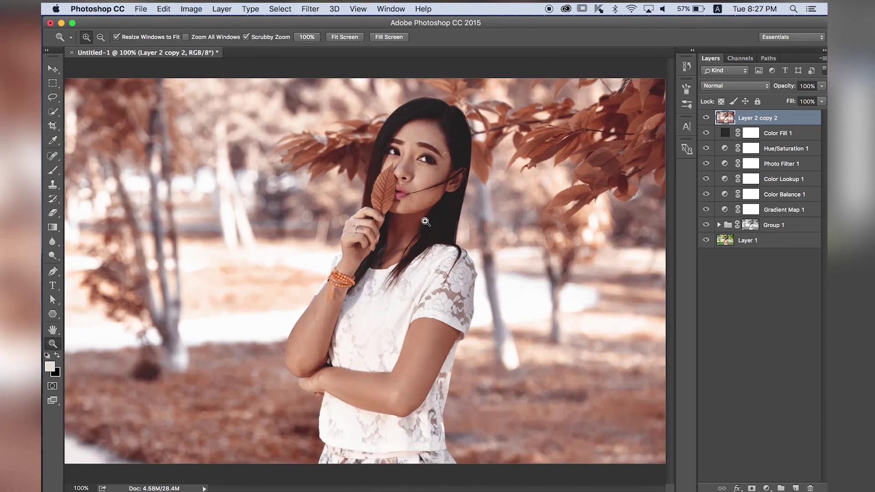
pyautogui.click(707, 119)
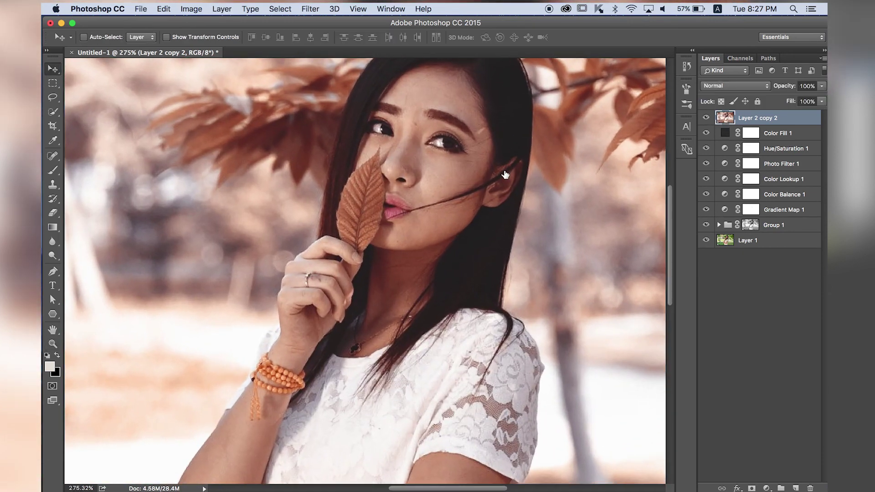
pyautogui.hotkey('ctrl', '1')
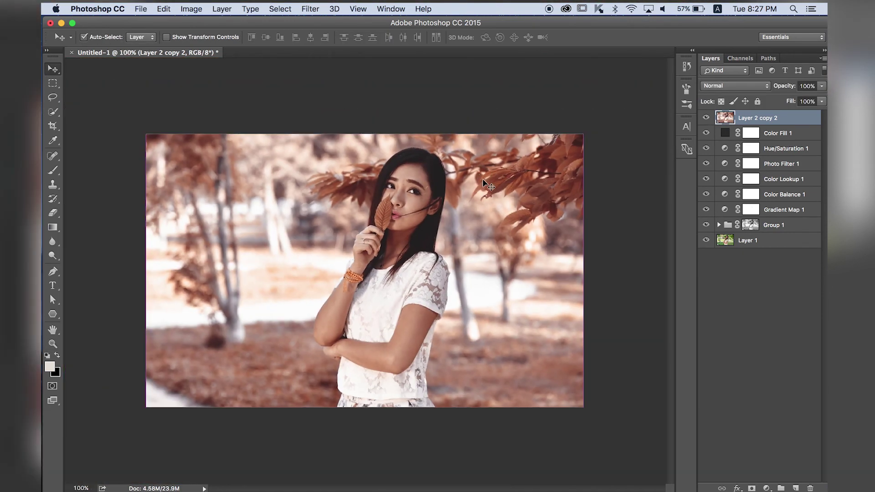